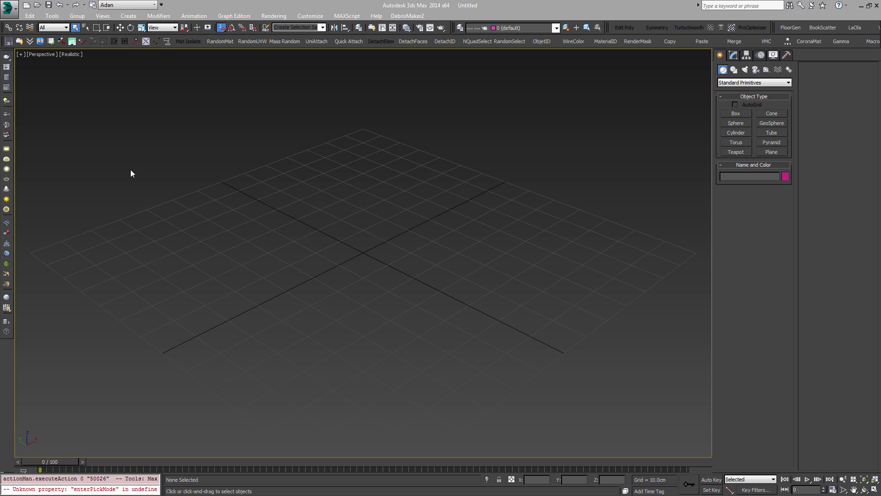
Make V-Ray the current renderer and show the Color mapping settings in Expert mode in the render setup
click(6, 87)
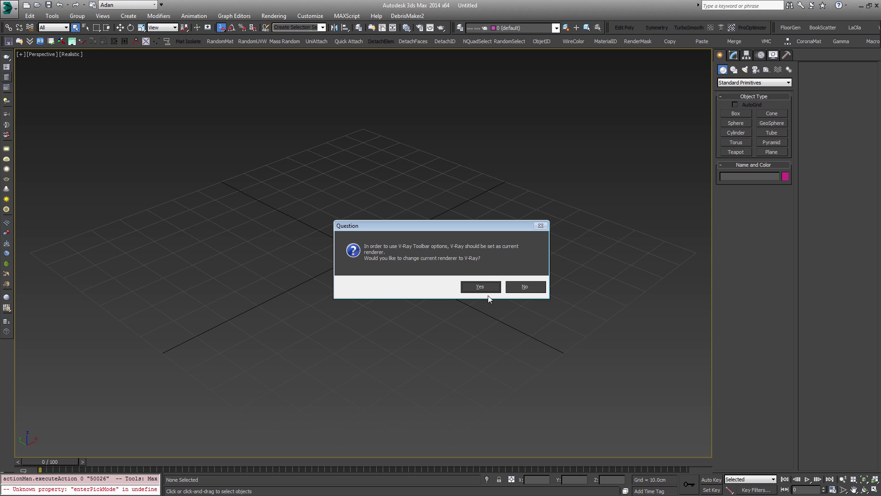
key(Return)
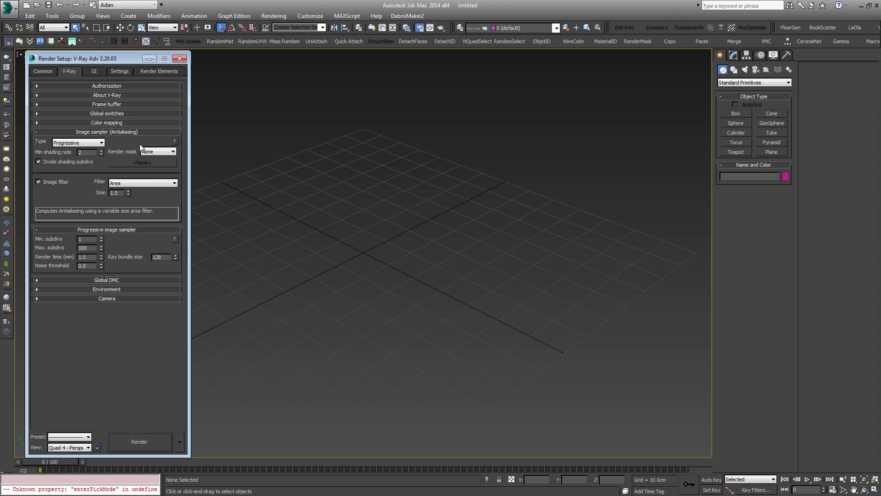
click(114, 124)
click(156, 132)
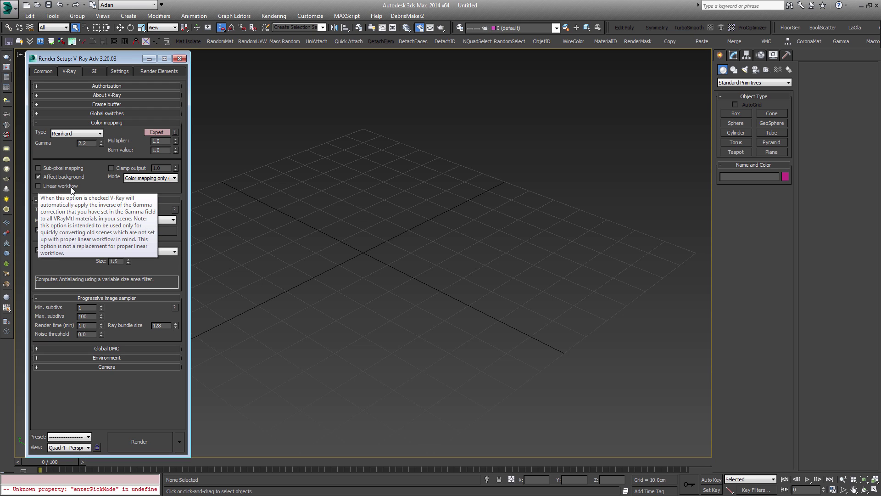
click(50, 189)
click(48, 187)
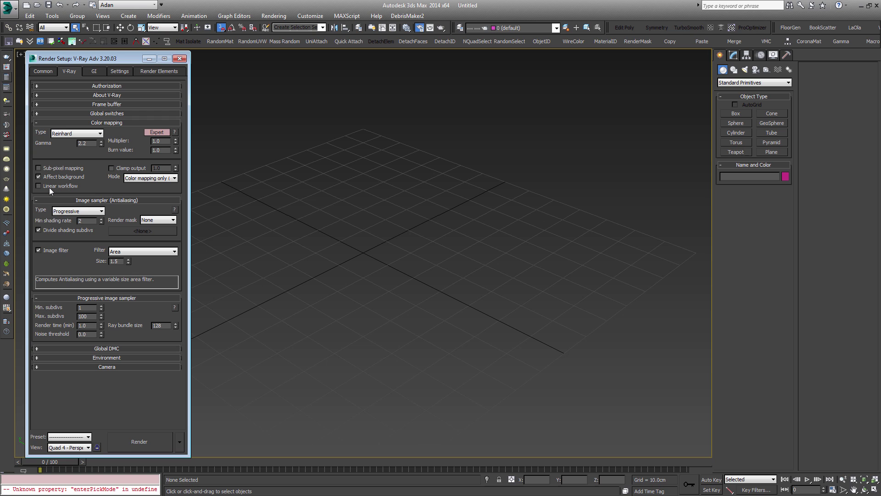
Check the Gamma and LUT settings in the preferences and close them without applying changes
click(310, 16)
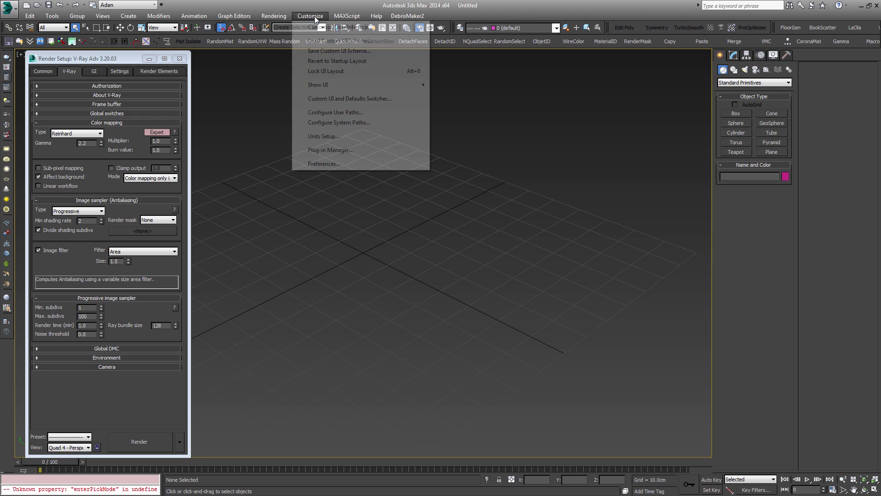
click(326, 168)
click(479, 129)
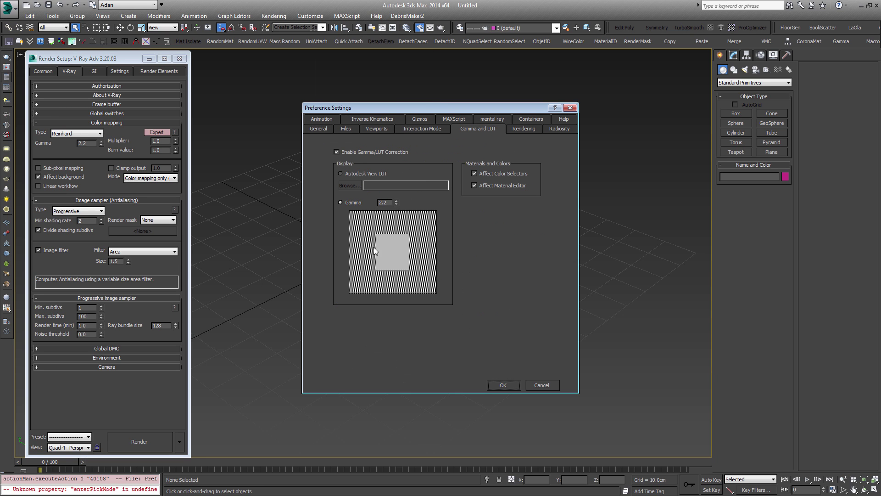
drag(478, 104, 608, 53)
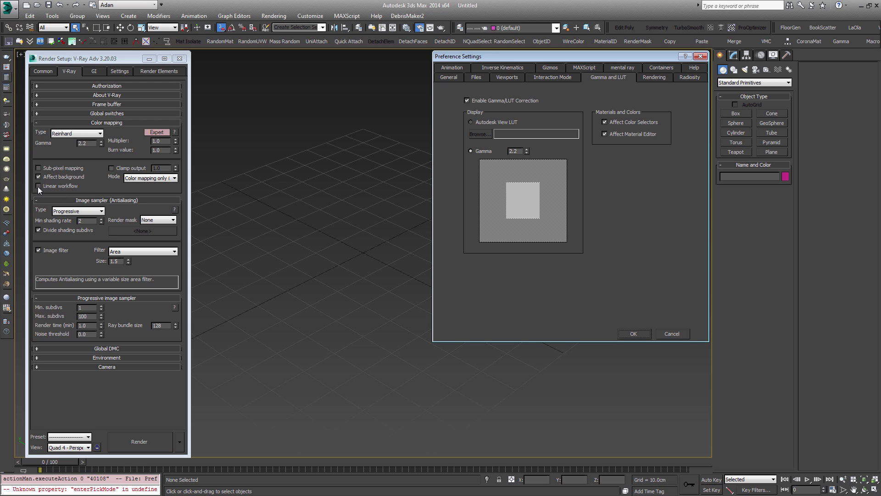
click(672, 334)
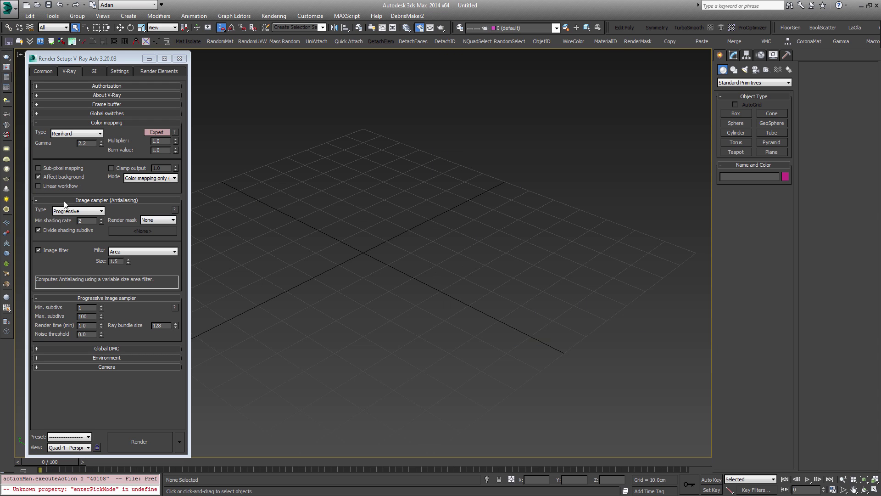
click(38, 186)
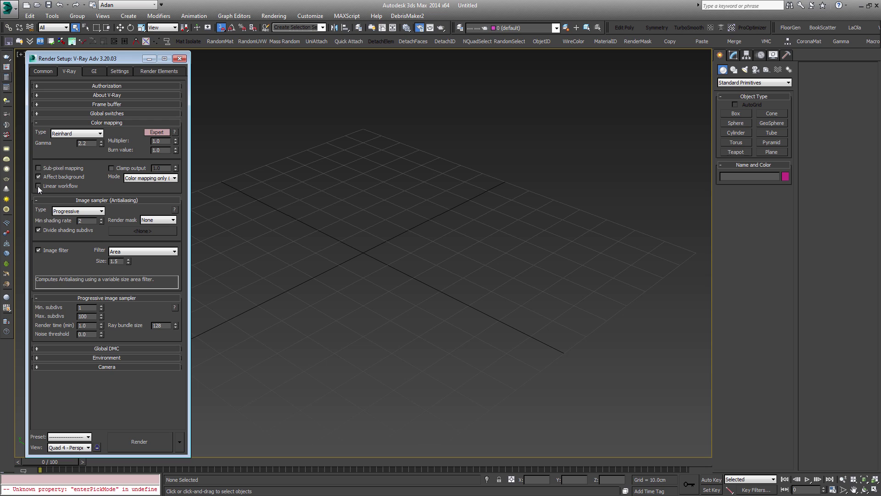
double_click(169, 150)
click(48, 189)
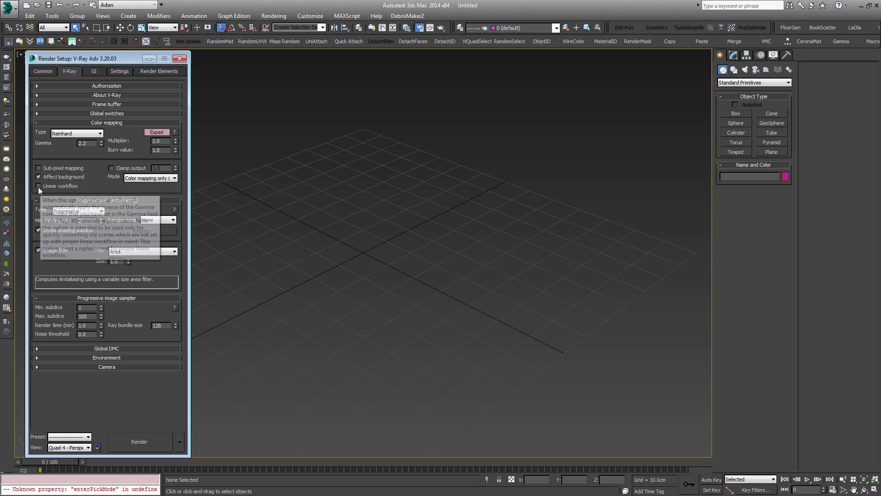
mouse_move(41, 187)
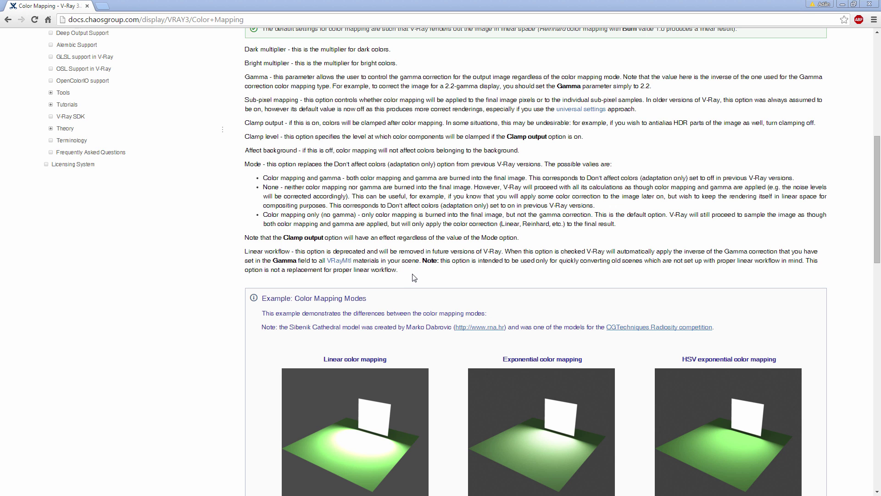
Highlight and read the Linear workflow paragraph on the V-Ray Color Mapping documentation page in the browser
drag(399, 271, 245, 254)
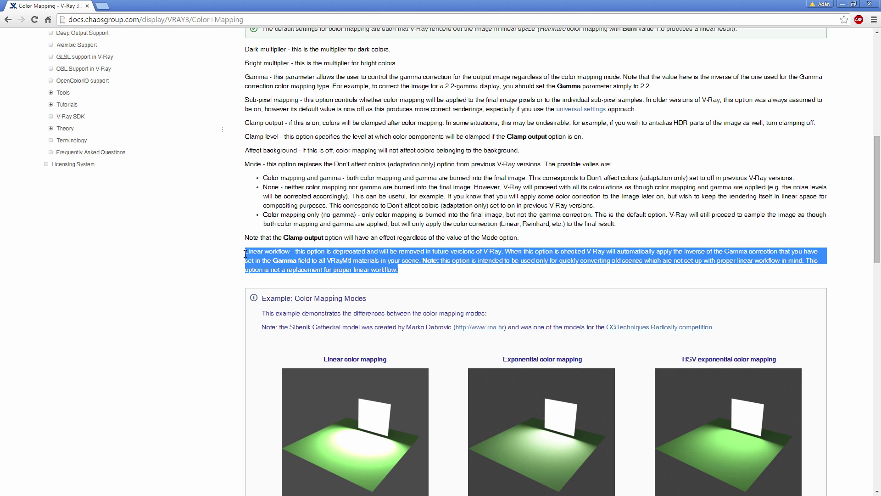
click(440, 275)
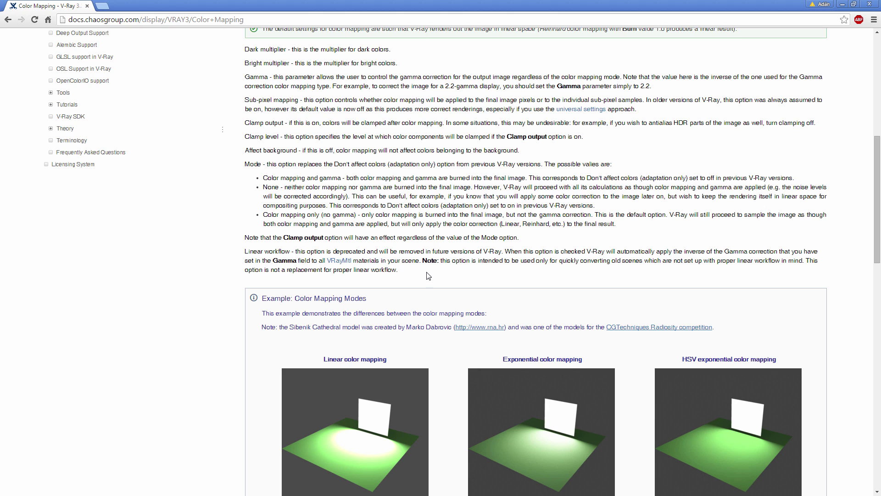
drag(245, 252, 294, 252)
click(320, 261)
drag(450, 270, 246, 251)
click(454, 283)
drag(454, 281, 245, 252)
drag(435, 279, 244, 251)
click(421, 278)
drag(421, 279, 245, 252)
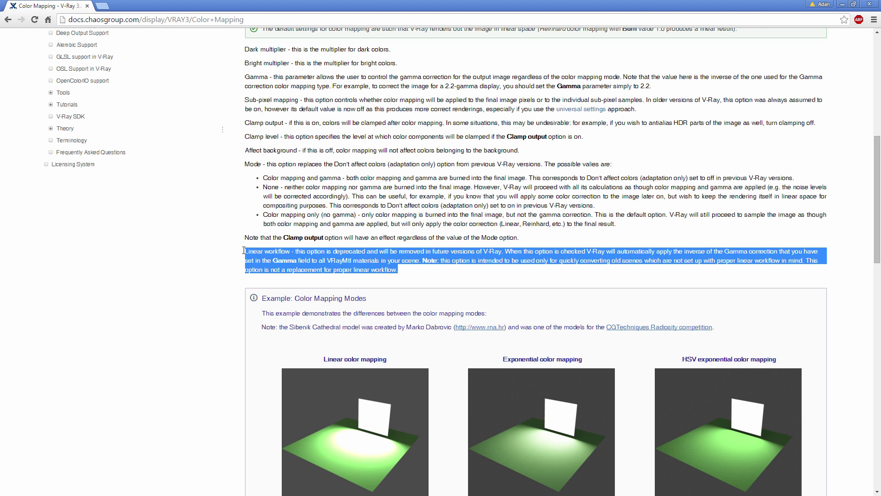
mouse_move(434, 274)
mouse_down()
mouse_move(417, 265)
mouse_move(424, 271)
mouse_up()
click(279, 249)
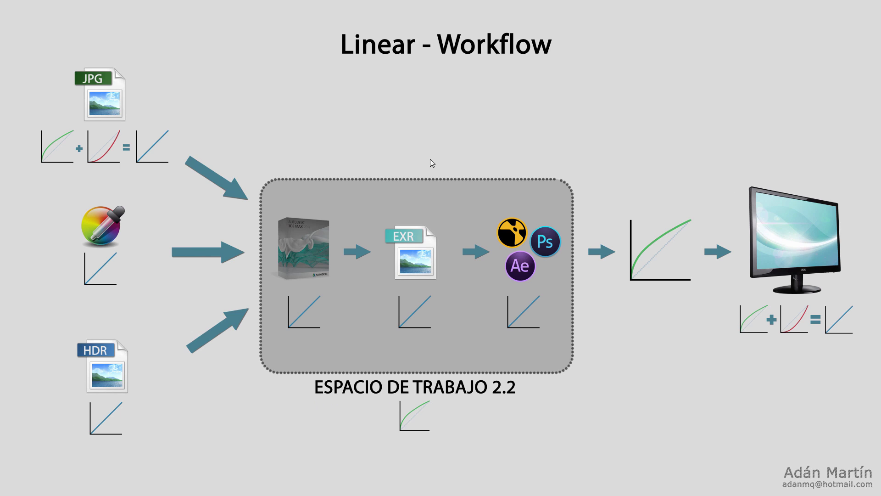
click(432, 199)
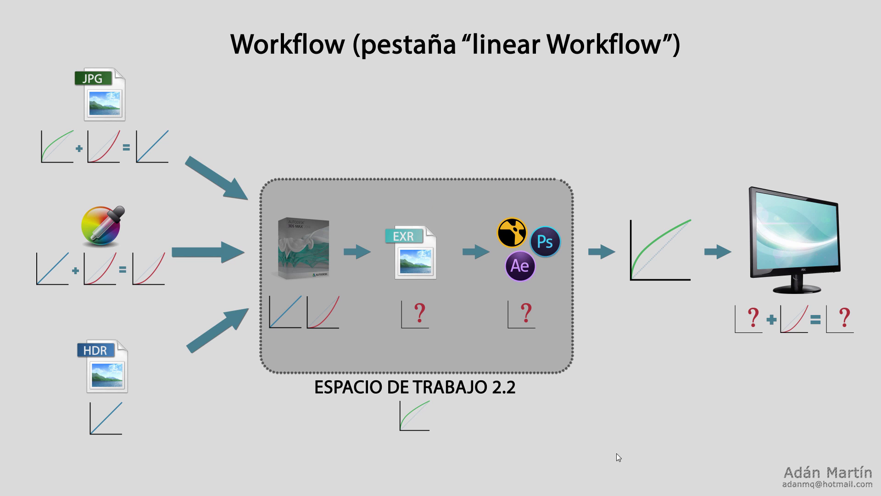
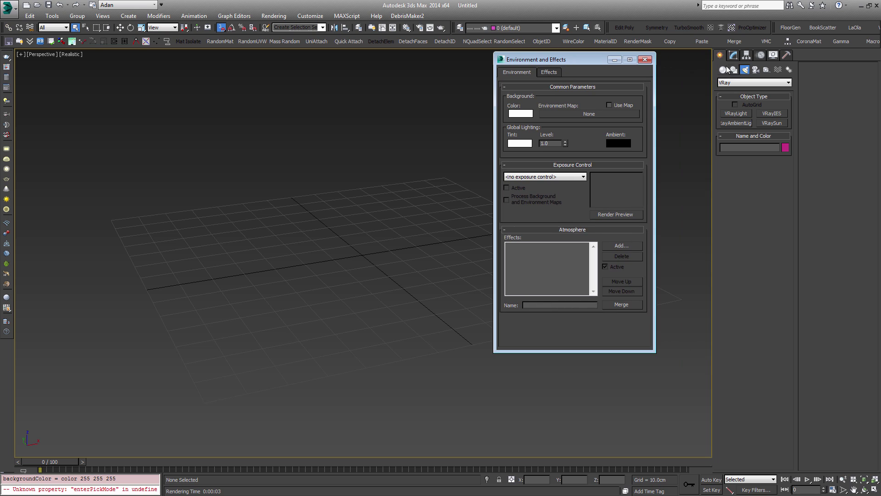
Create a dome VRayLight in the perspective view, show its dome options and move it along X to about 74.6 cm
click(736, 113)
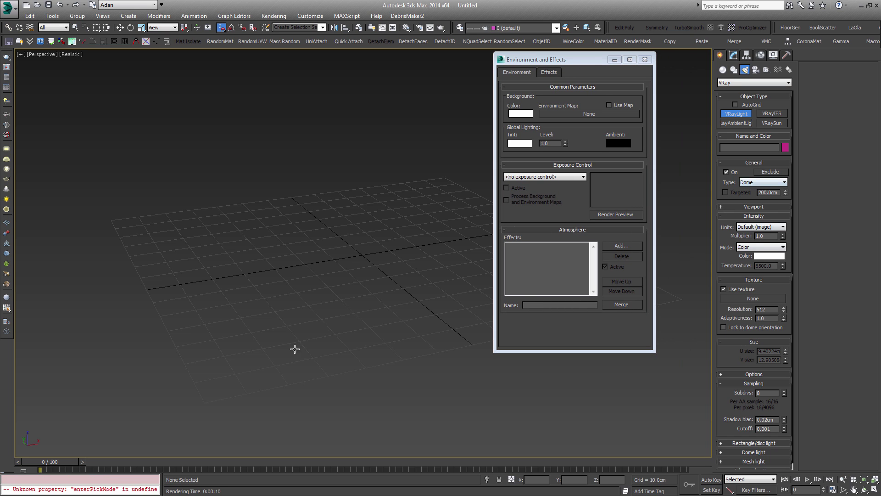
click(340, 266)
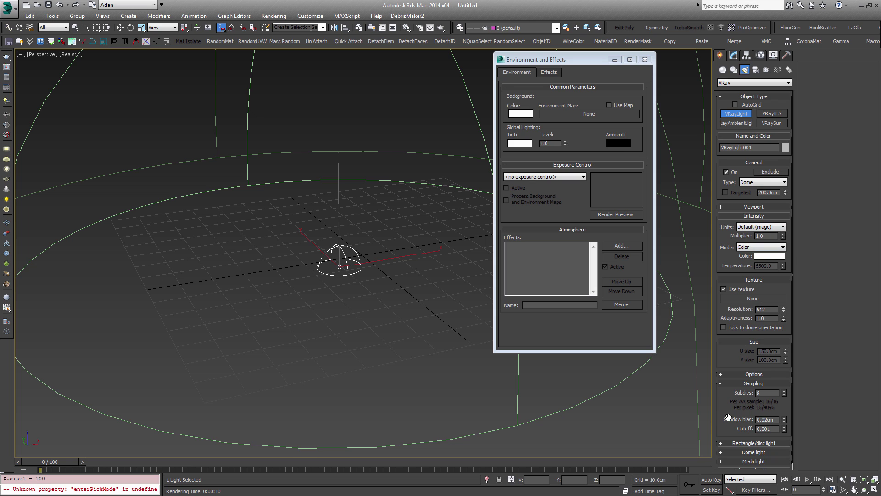
scroll(725, 418, down, 1)
click(754, 446)
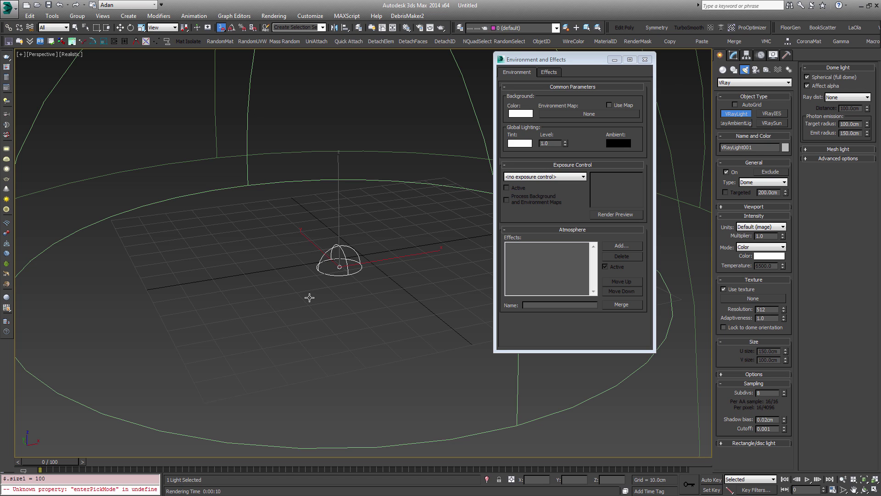
key(w)
middle_drag(416, 256, 335, 276)
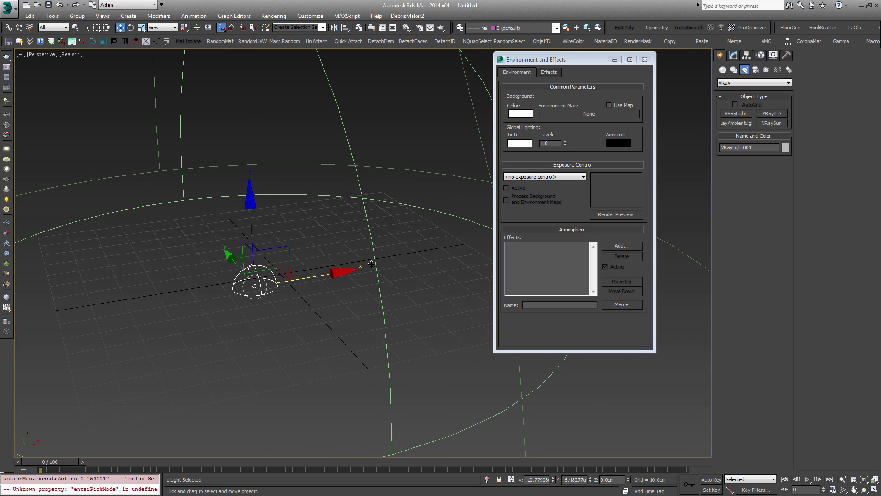
mouse_move(371, 264)
mouse_down()
mouse_move(340, 279)
mouse_move(372, 280)
mouse_up()
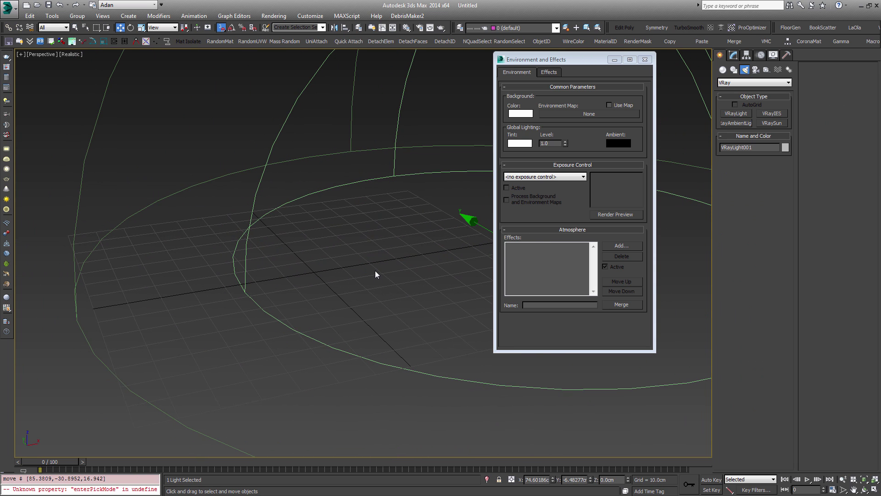
Set the environment background color to black and close the environment settings
click(520, 113)
drag(253, 109, 344, 143)
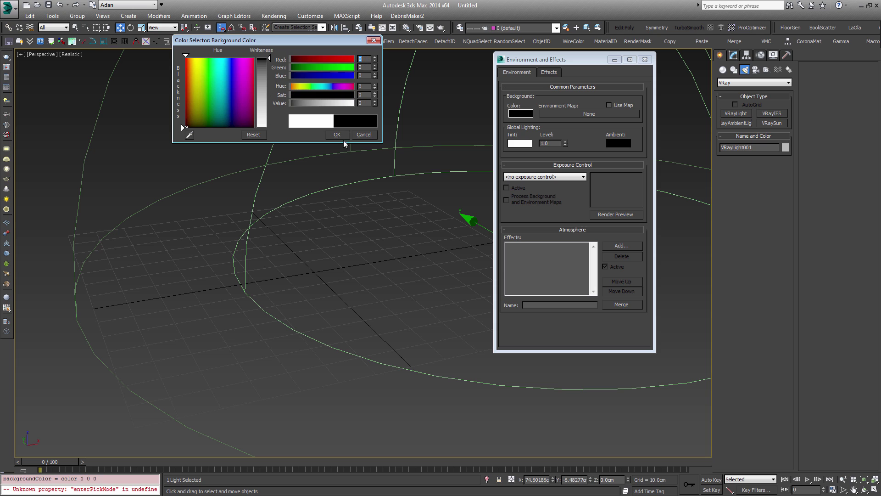
click(335, 136)
click(645, 59)
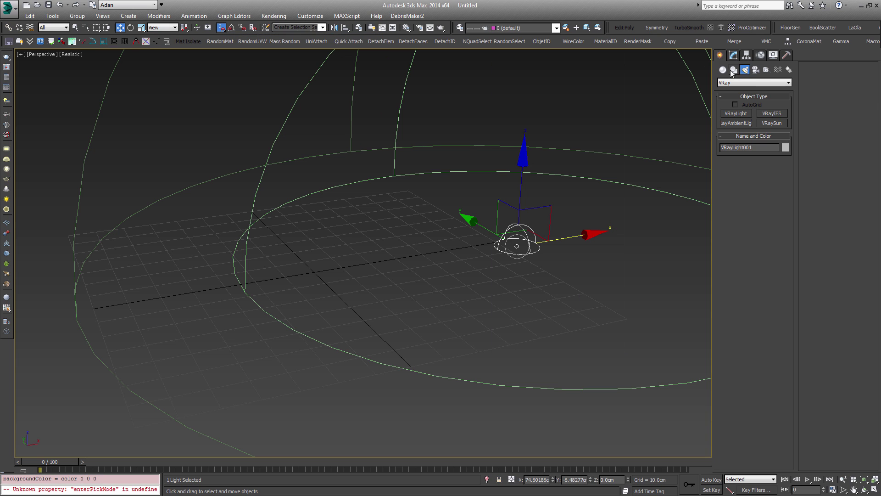
Create a large sphere near the middle of the grid and reset its rotation to zero
click(723, 70)
click(736, 123)
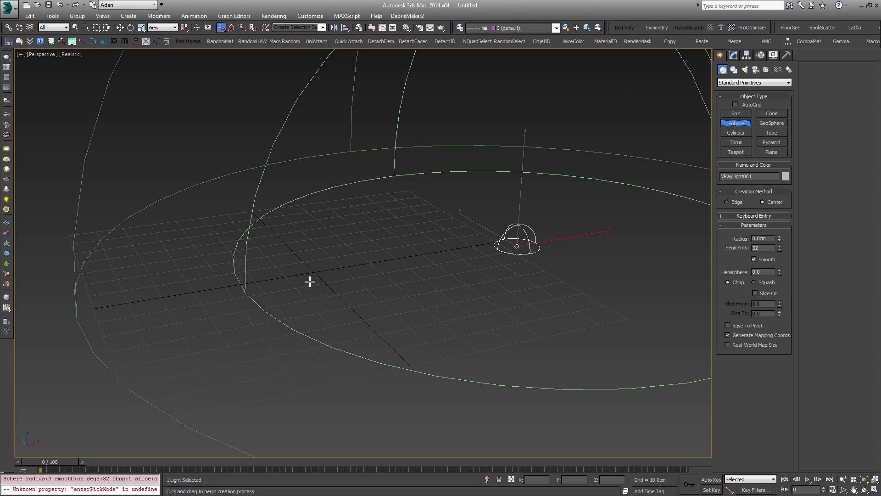
drag(314, 273, 429, 281)
alt+middle_drag(452, 290, 434, 286)
alt+right_click(478, 290)
click(449, 272)
click(501, 283)
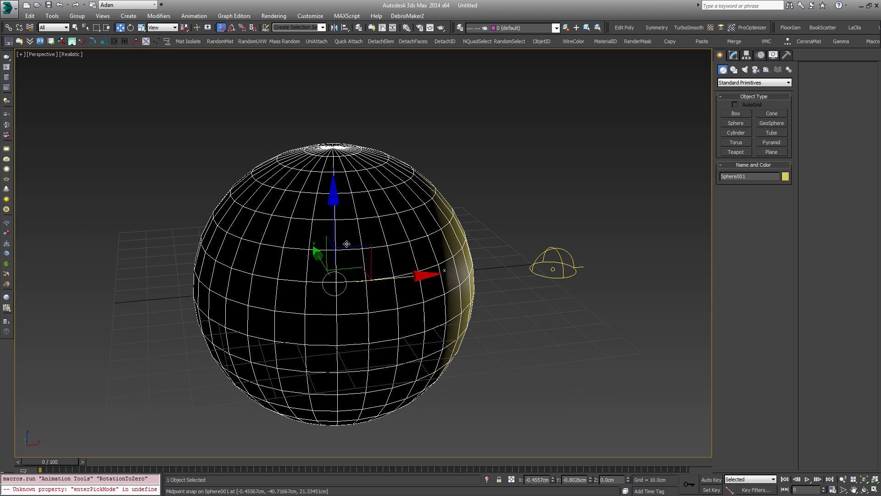
Add a VRayColor map to the diffuse channel of the first V-Ray material, 01 - Default
key(m)
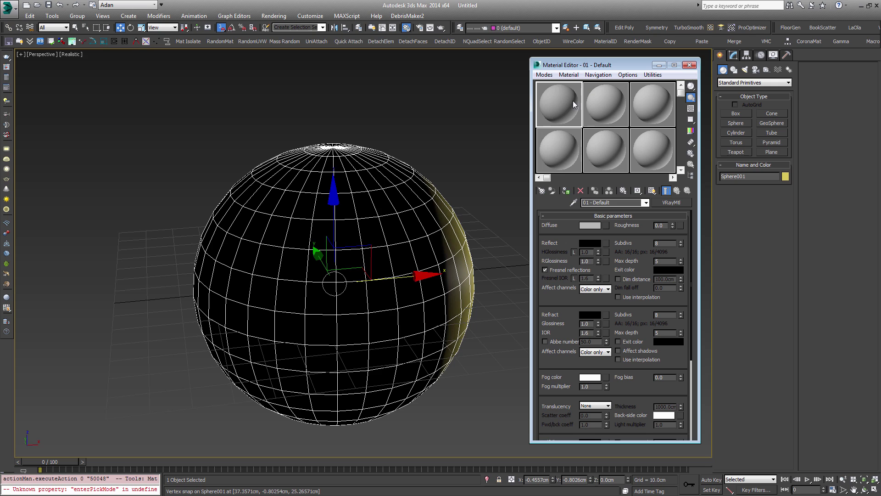
click(606, 225)
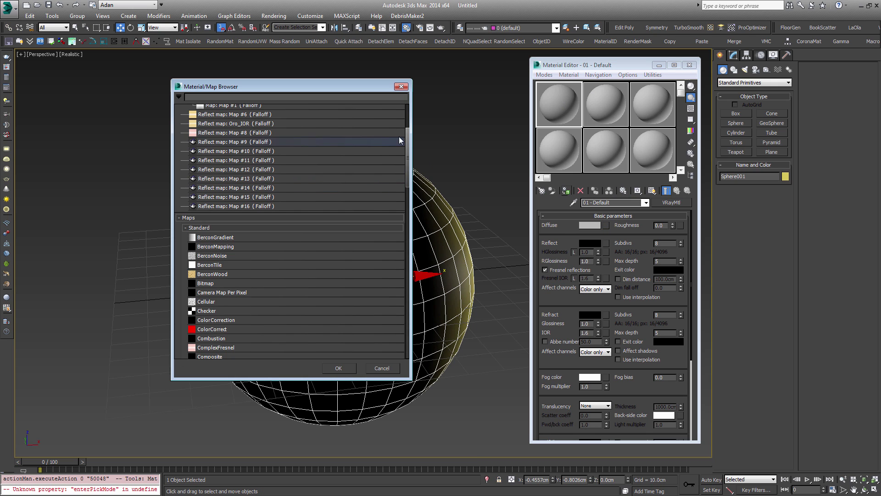
drag(409, 142, 406, 302)
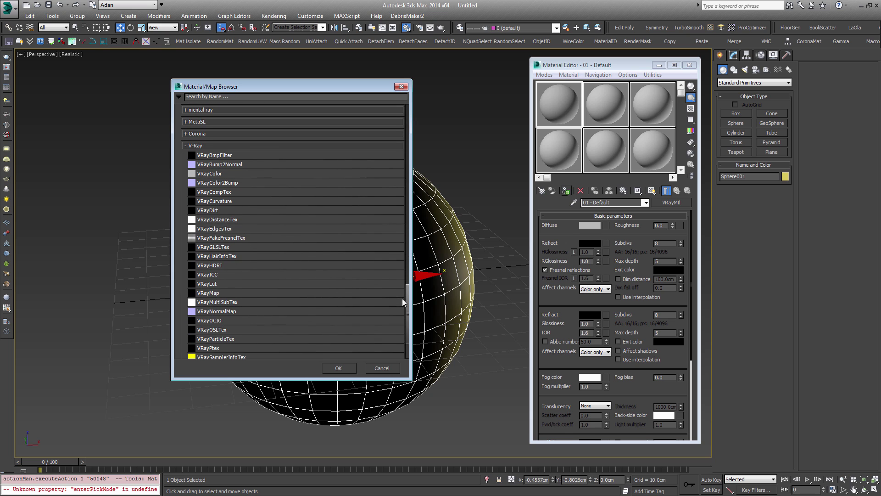
double_click(210, 174)
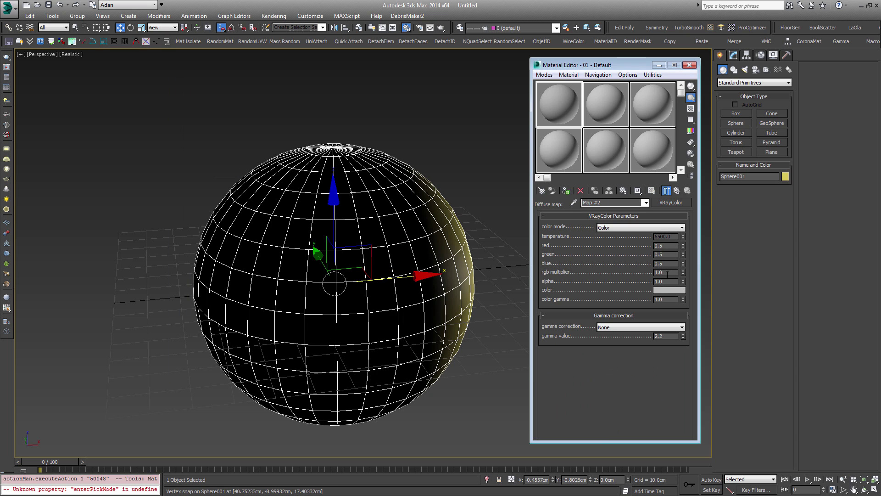
Set the VRayColor map to pure white with an RGB multiplier of 0.5 and assign the material to the sphere
click(664, 292)
drag(267, 96, 268, 133)
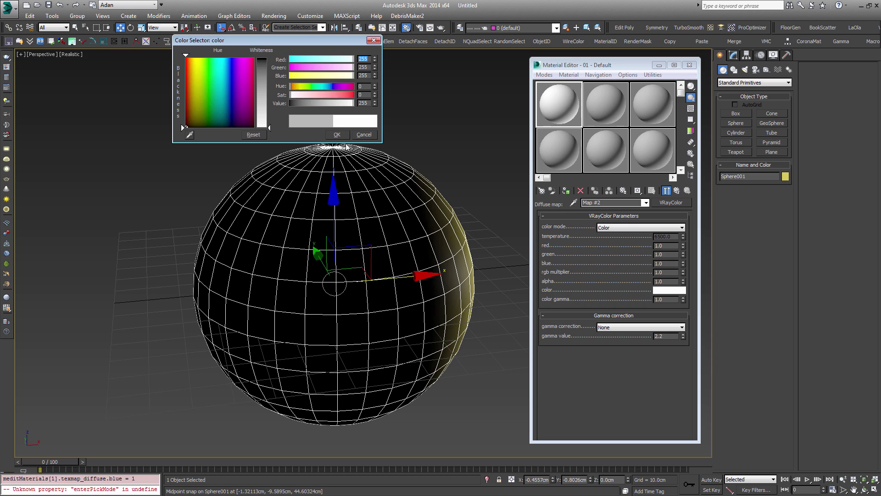
click(342, 135)
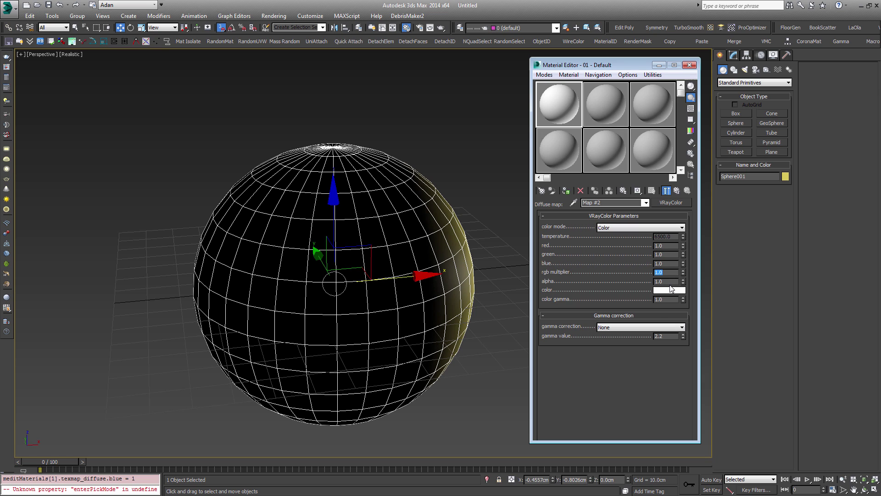
key(Return)
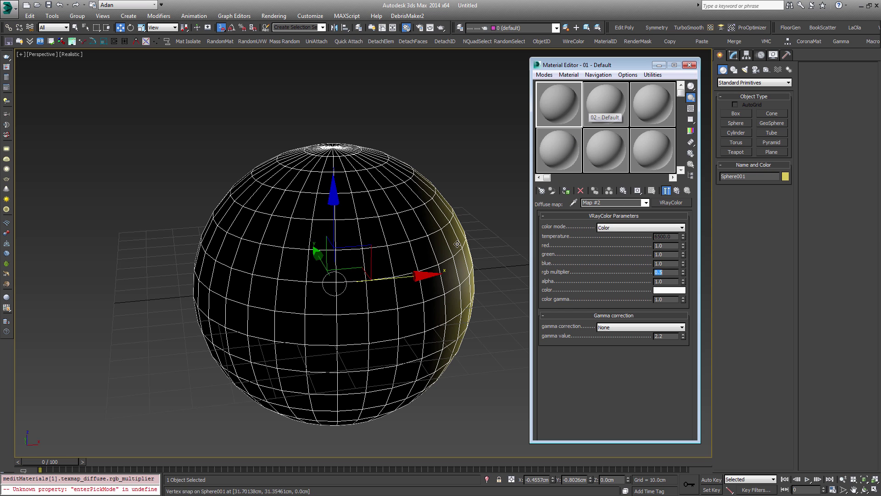
click(565, 193)
Show the safe frame in the perspective view, render the sphere and inspect its pixel color values in the V-Ray frame buffer
mouse_move(343, 264)
middle_down()
mouse_move(334, 227)
mouse_move(358, 263)
middle_up()
key(shift+f)
scroll(340, 258, up, 2)
click(433, 139)
click(423, 188)
key(shift+q)
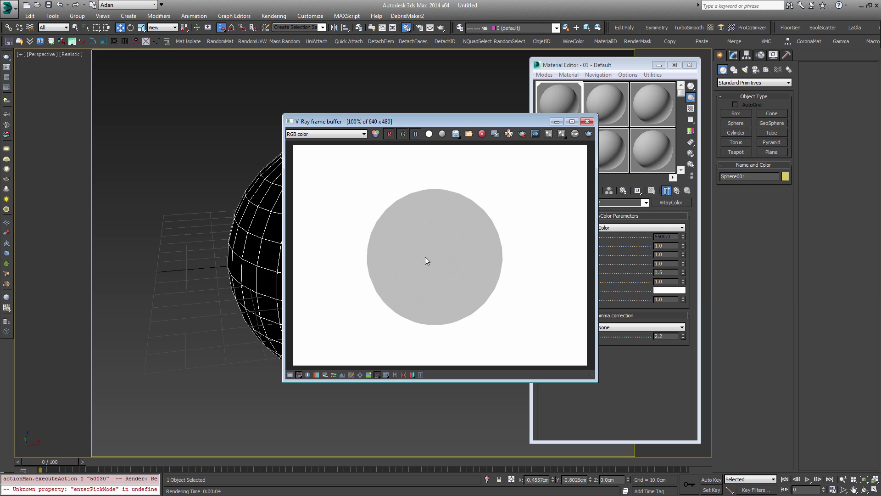
mouse_move(425, 260)
right_down()
mouse_move(445, 239)
mouse_move(433, 257)
mouse_move(219, 160)
mouse_move(428, 239)
mouse_move(231, 133)
mouse_move(437, 257)
right_up()
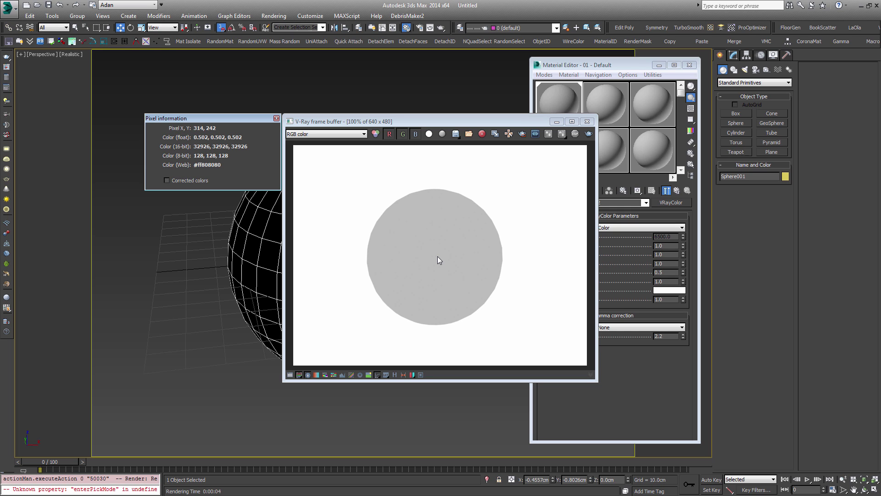
Close the pixel information and frame buffer windows and set the VRayColor map's RGB multiplier to 0.75
click(276, 118)
click(587, 121)
click(671, 273)
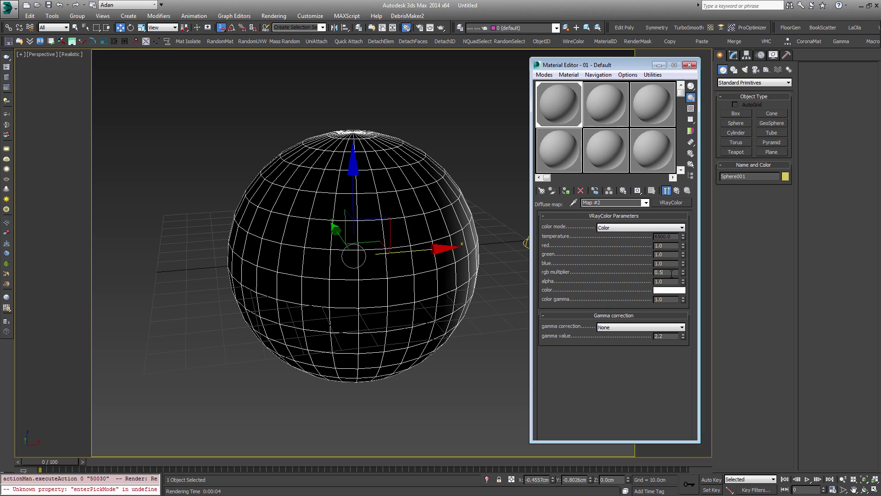
text(5)
key(Return)
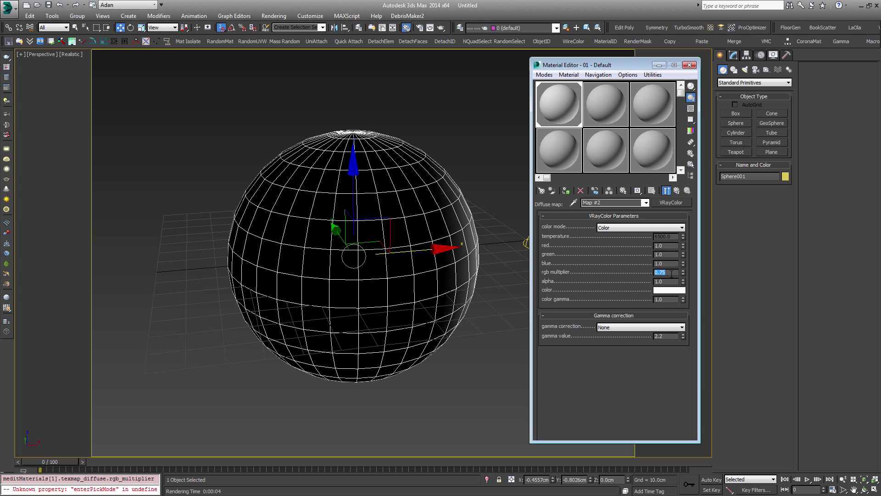
Render the sphere again and inspect its pixel color values in the V-Ray frame buffer
key(shift+q)
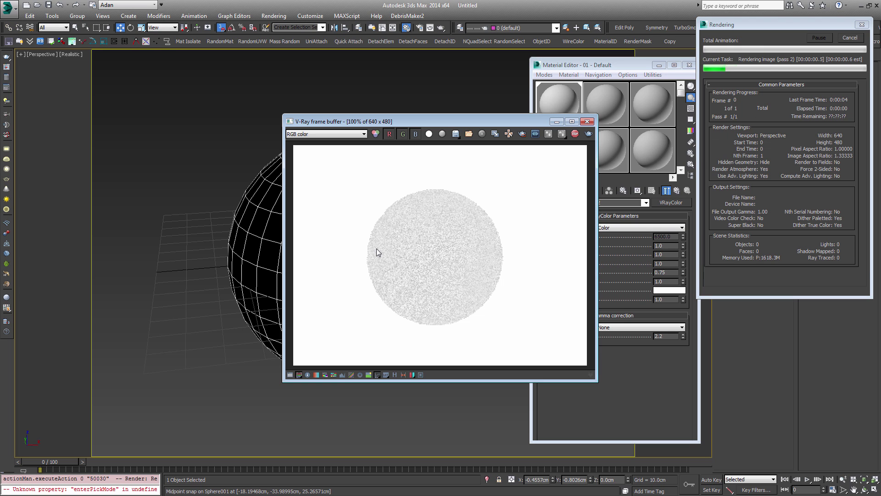
right_click(376, 247)
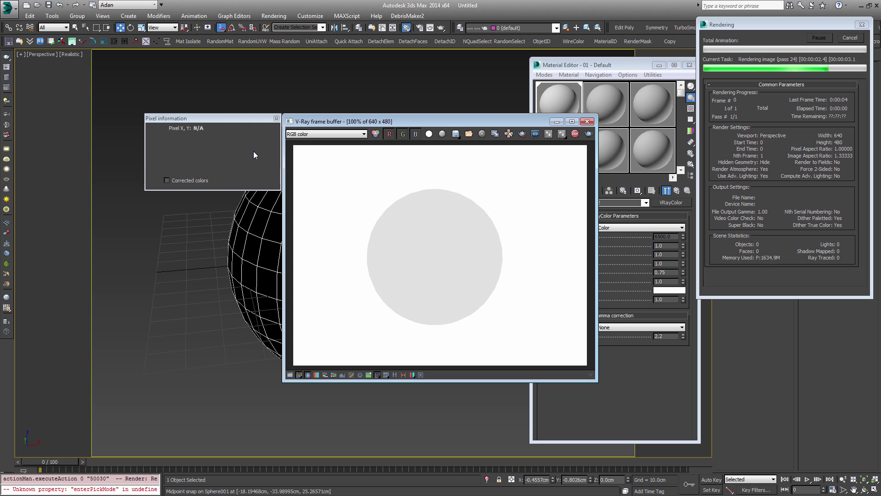
right_click(432, 259)
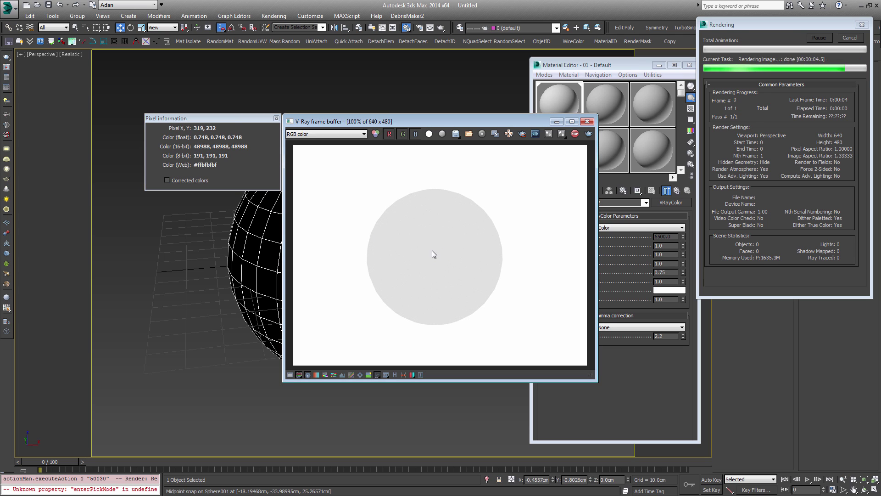
right_drag(433, 252, 441, 254)
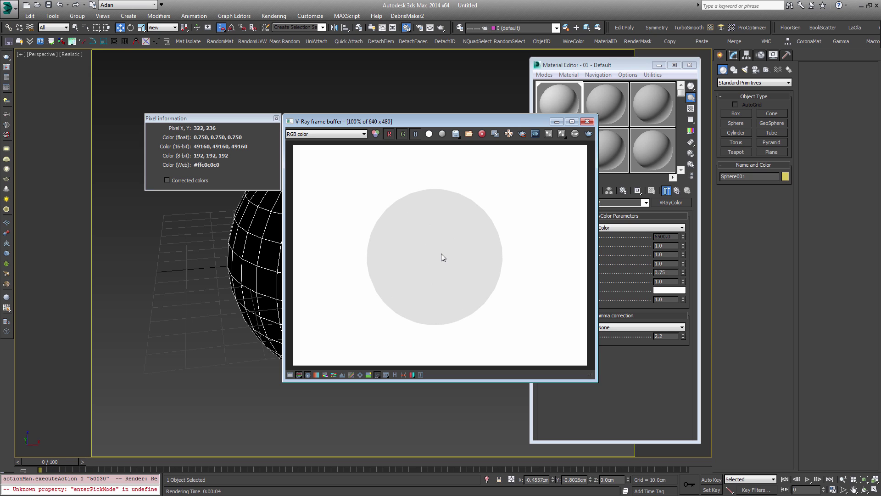
click(276, 118)
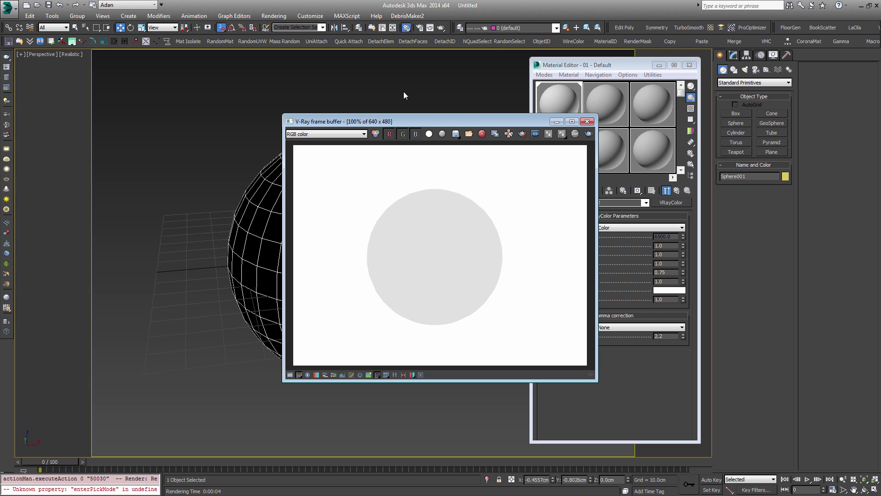
Review the Gamma and LUT settings in the 3ds Max preferences without applying any change
click(310, 16)
click(342, 164)
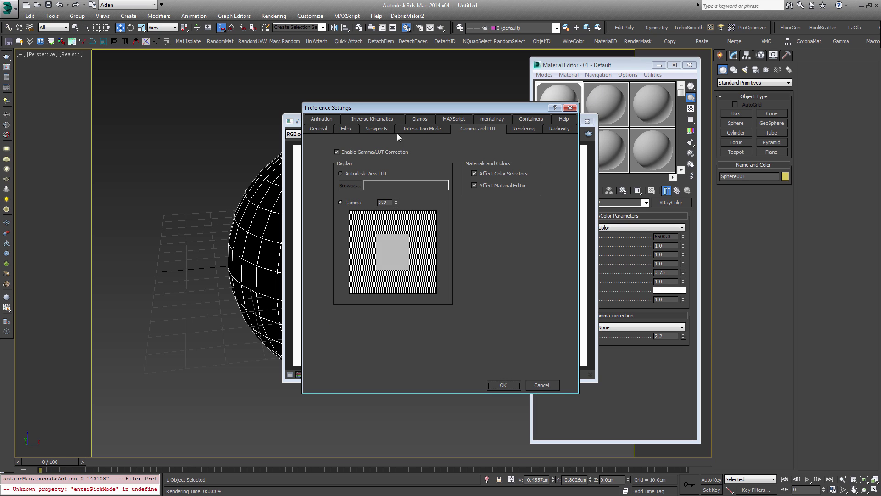
click(351, 153)
click(570, 108)
Deselect the sphere and enable Linear workflow in the V-Ray color mapping section of the render setup
click(353, 98)
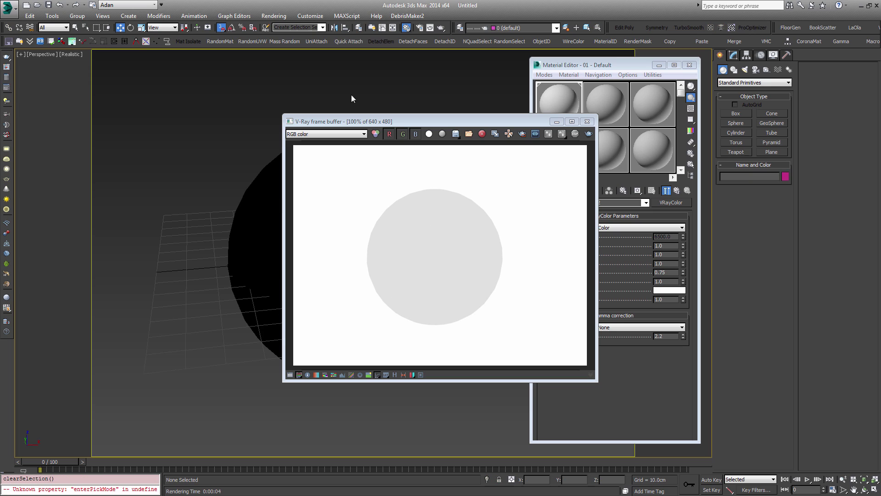
click(6, 77)
key(F10)
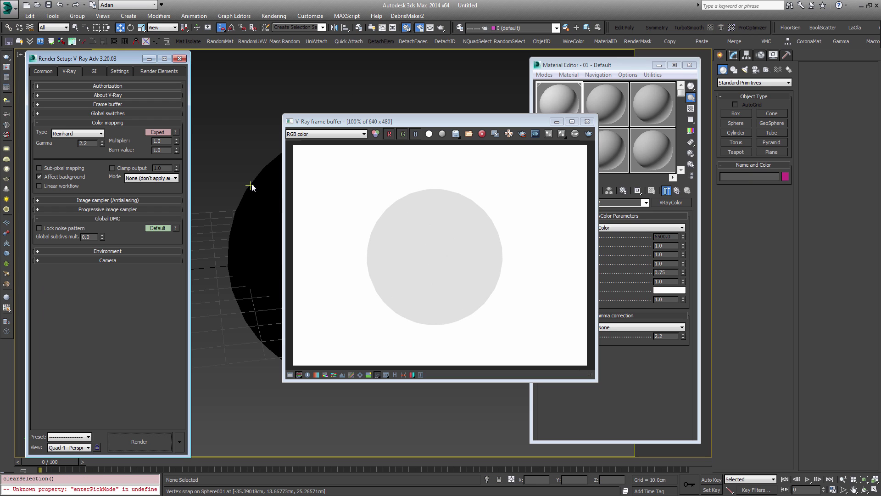
click(40, 186)
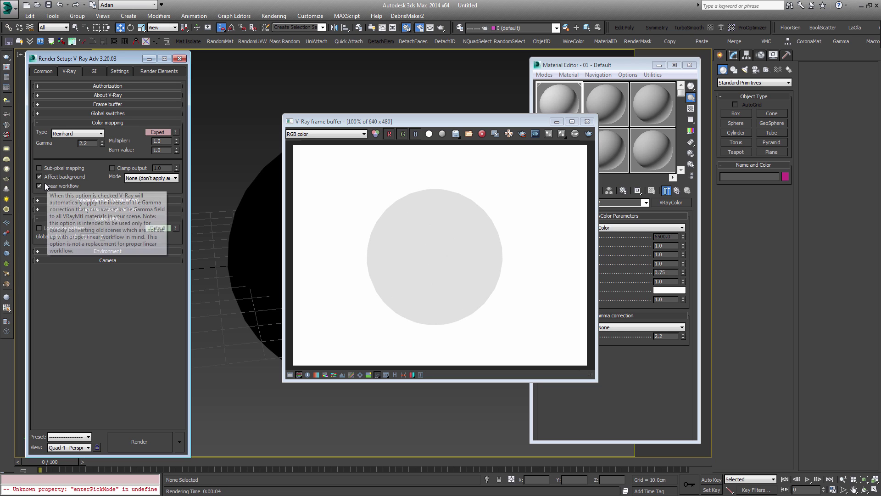
Disable Gamma/LUT correction in the preferences and close the V-Ray frame buffer
click(310, 15)
click(323, 164)
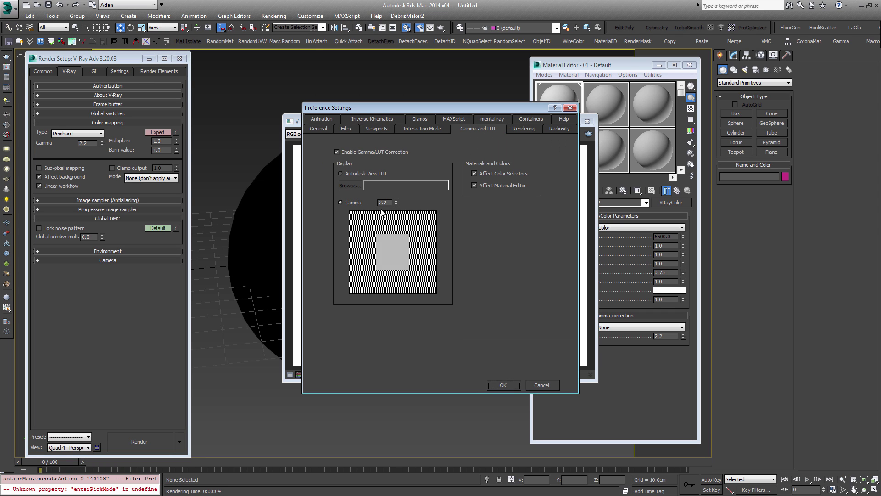
click(406, 152)
click(502, 386)
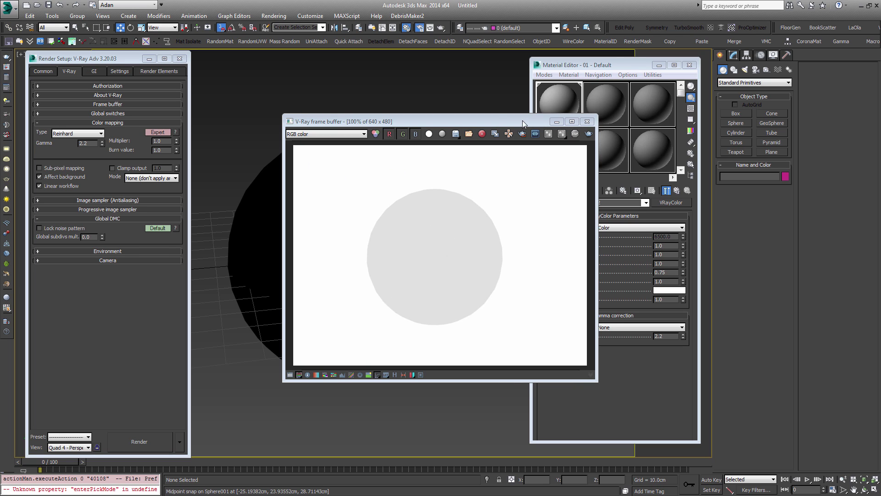
drag(523, 122, 427, 71)
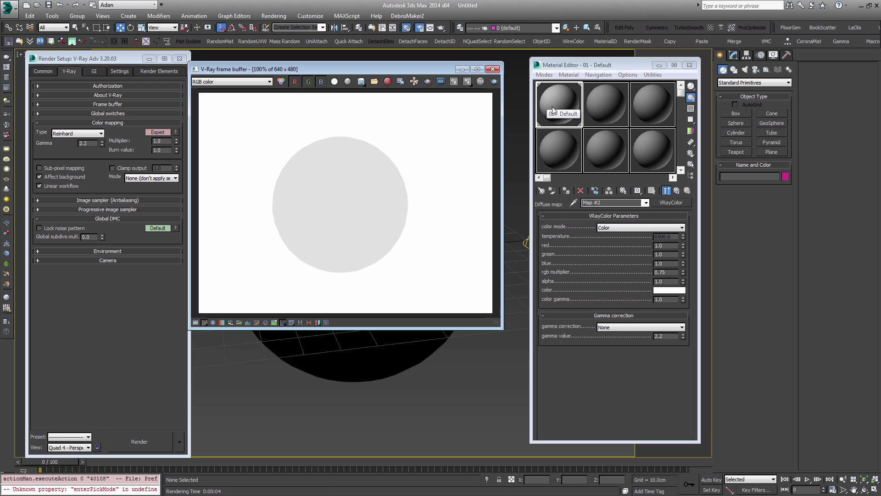
click(493, 69)
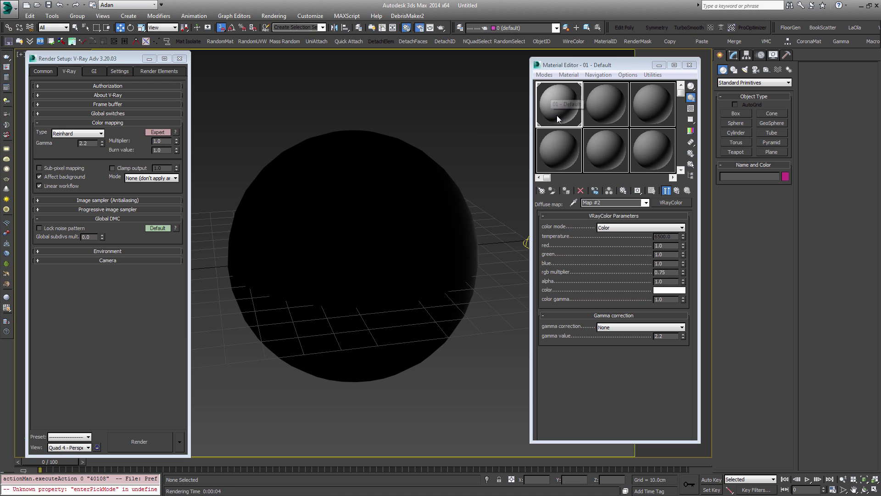
Select the sphere and turn off Affect Color Selectors and Affect Material Editor in the Gamma and LUT preferences
mouse_move(46, 189)
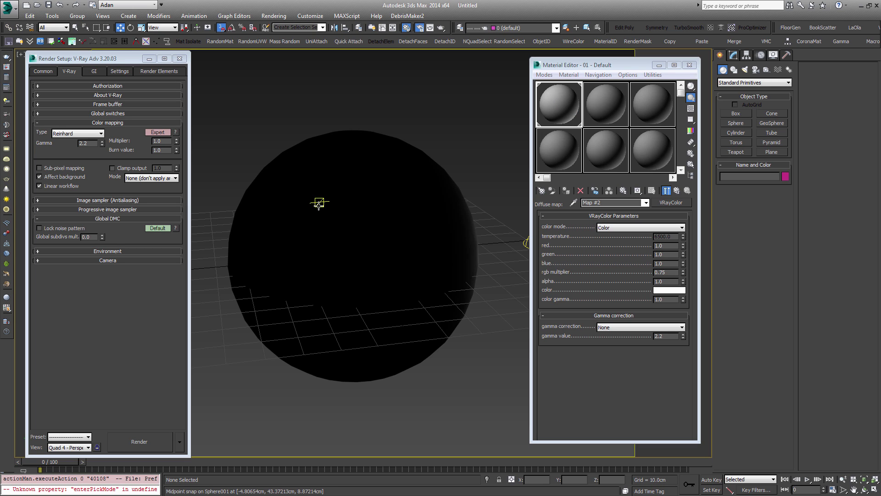
click(319, 203)
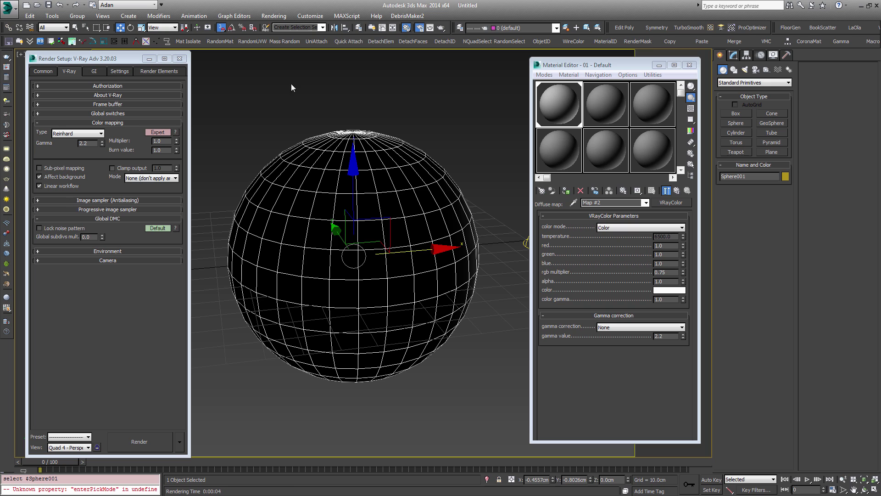
click(346, 16)
click(363, 126)
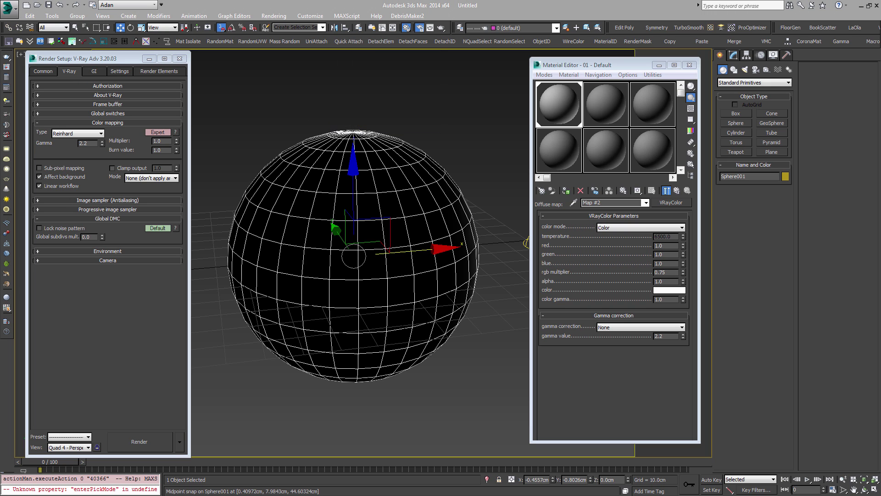
click(321, 16)
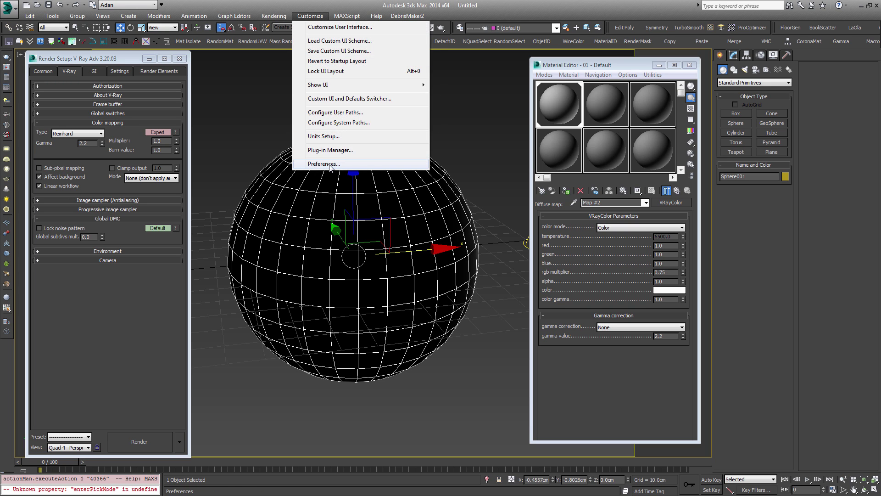
click(319, 162)
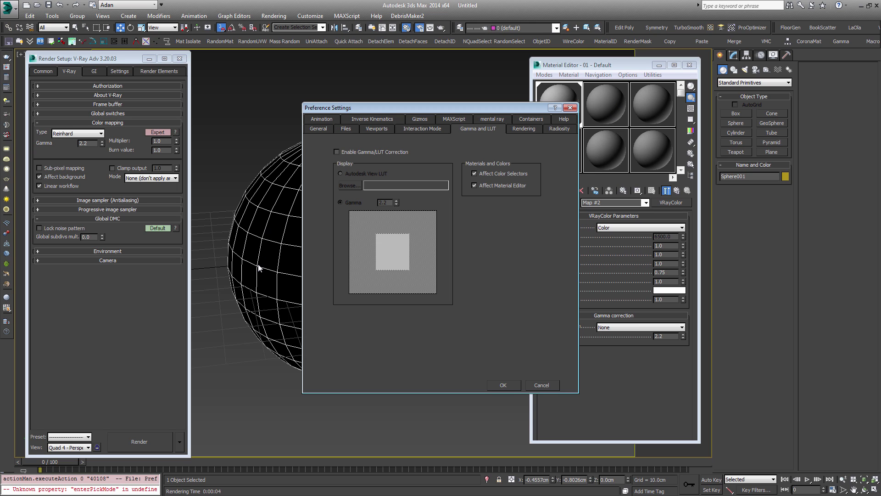
click(484, 174)
click(488, 185)
click(504, 385)
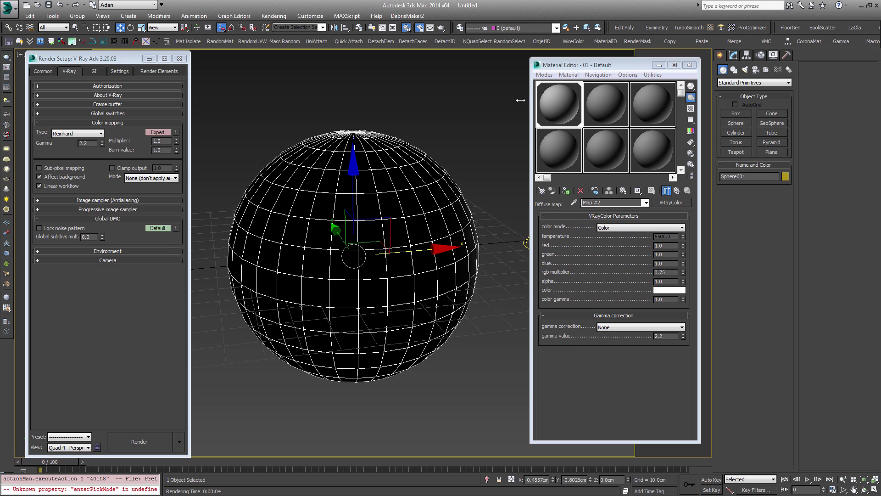
Set the VRayColor map's RGB multiplier to 0.5 and select the sphere in the perspective view
double_click(665, 272)
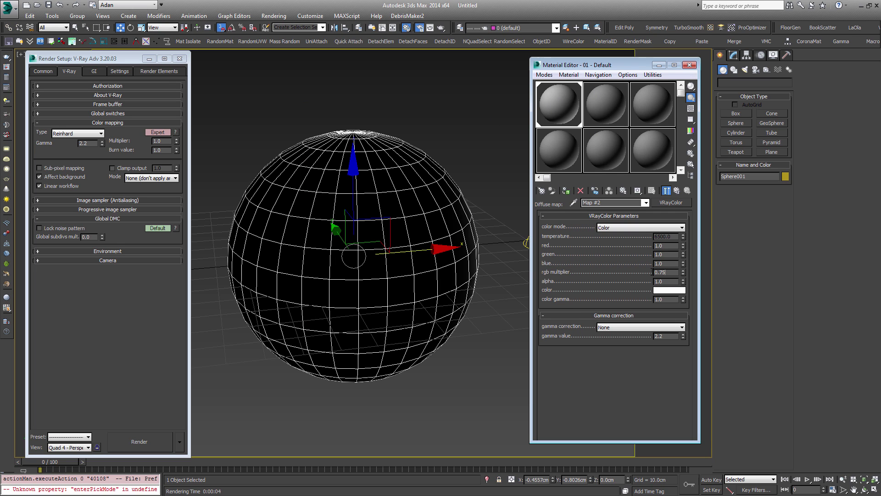
text(0.5)
key(Return)
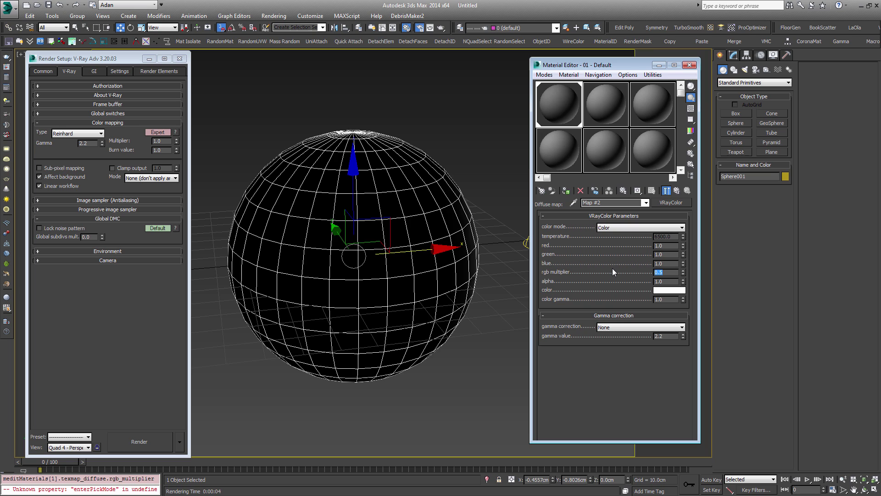
click(418, 223)
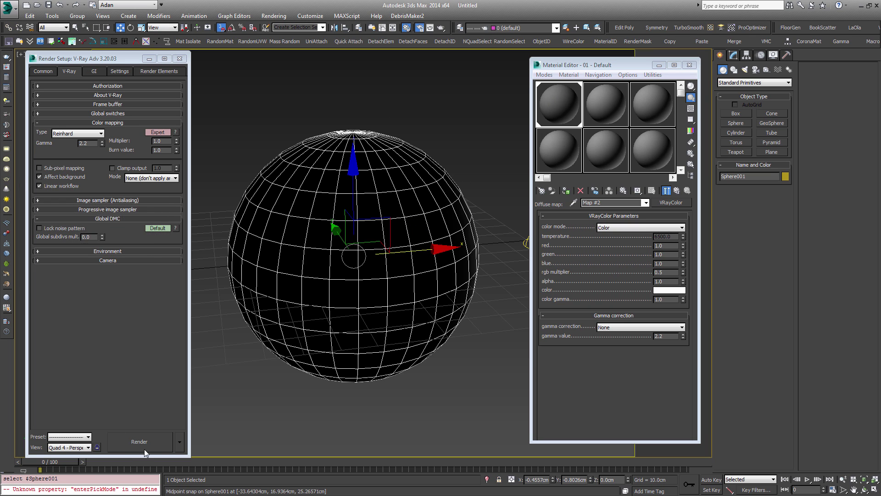
Render the sphere with Linear workflow enabled, inspect its pixel values and move the pixel information window below the frame buffer
click(143, 444)
right_click(330, 190)
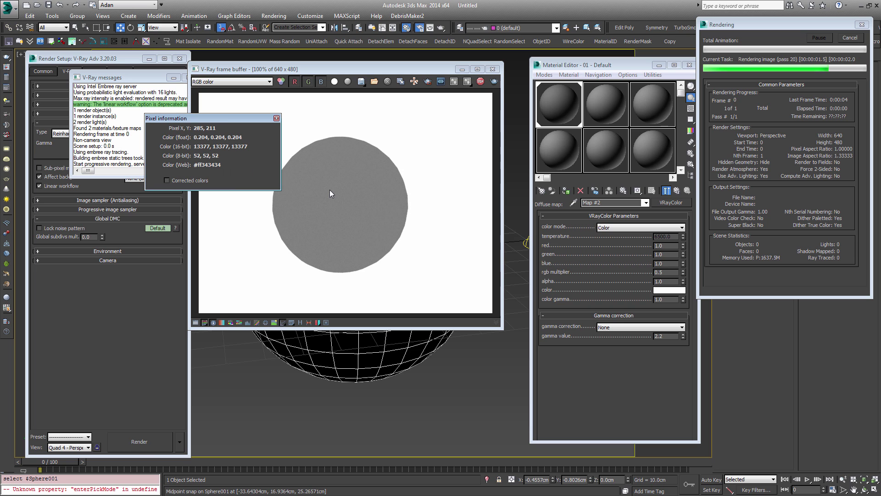
right_click(308, 181)
click(221, 137)
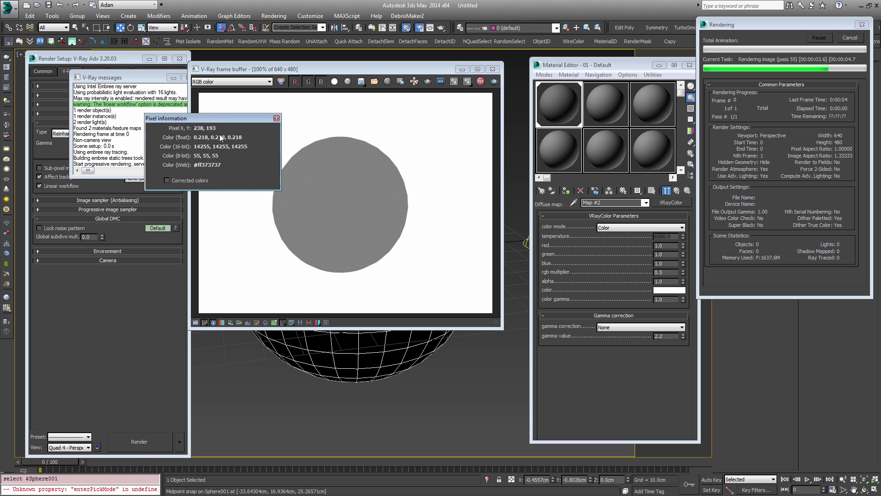
drag(219, 120, 266, 351)
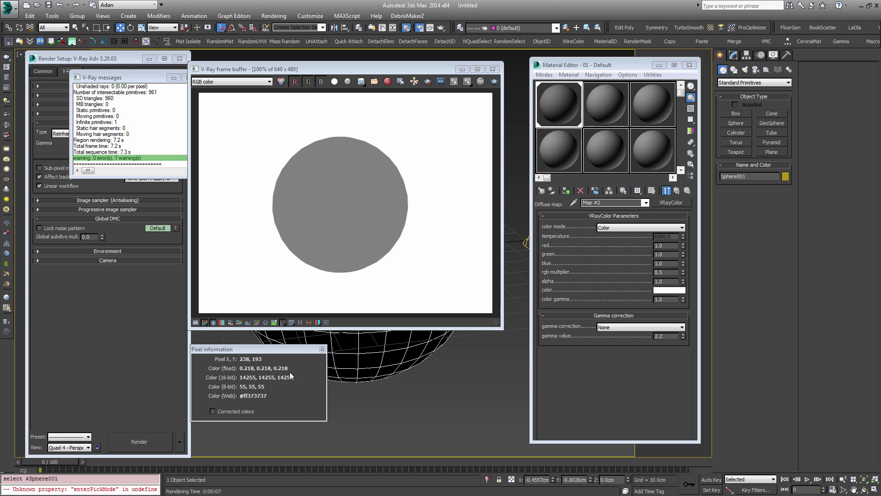
Try a color gamma of 2.2 on the VRayColor map and replace it with 0.454
click(666, 299)
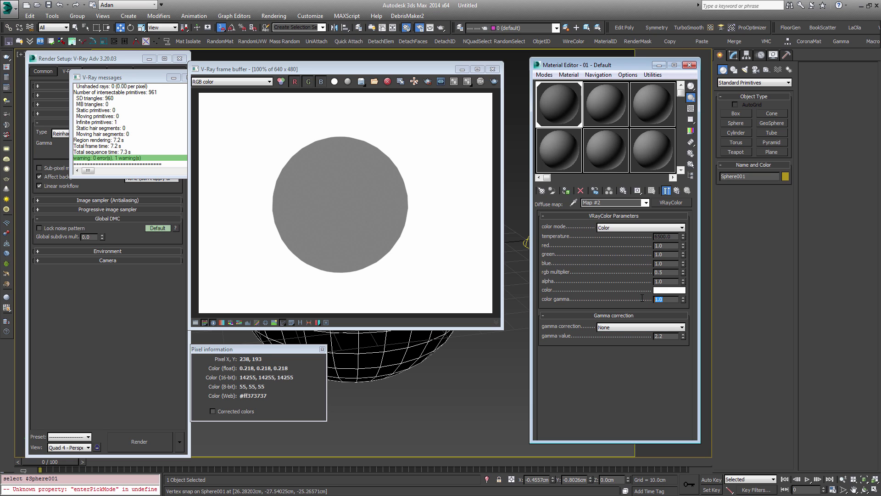
text(2.2)
key(Return)
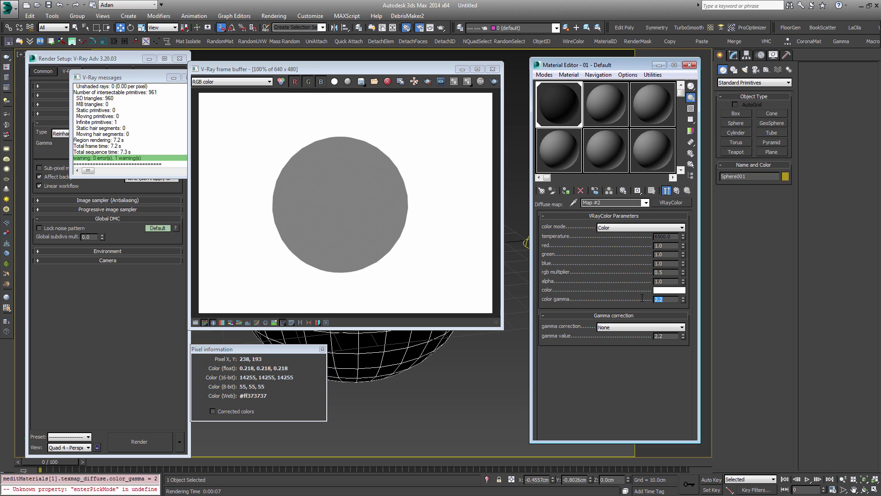
text(0.454)
key(Return)
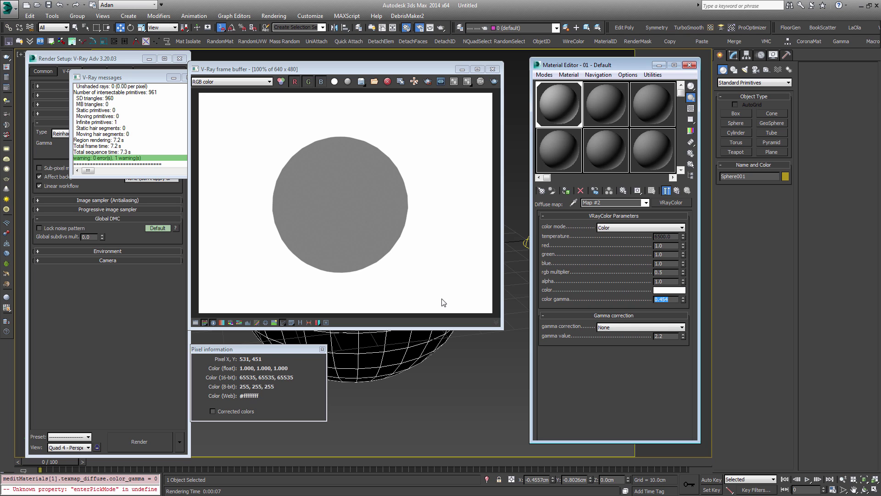
Render the sphere with the 0.454 color gamma and inspect its pixel color values
click(493, 82)
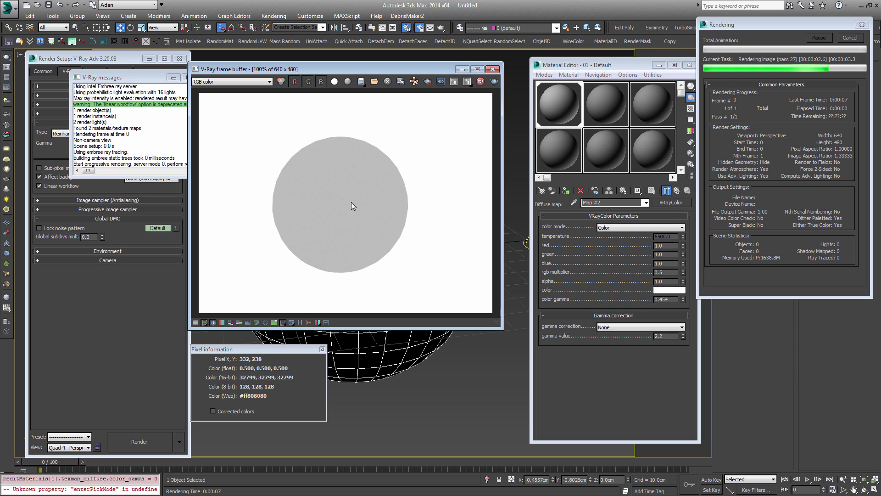
click(849, 38)
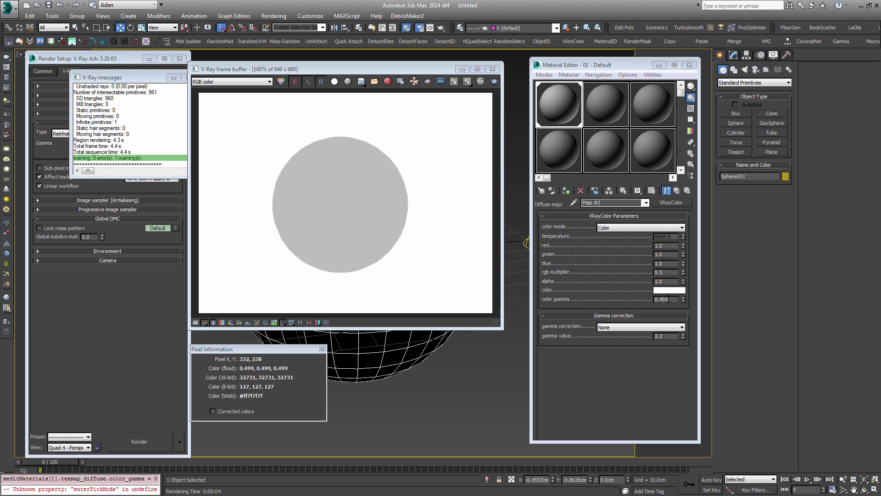
drag(669, 299, 642, 296)
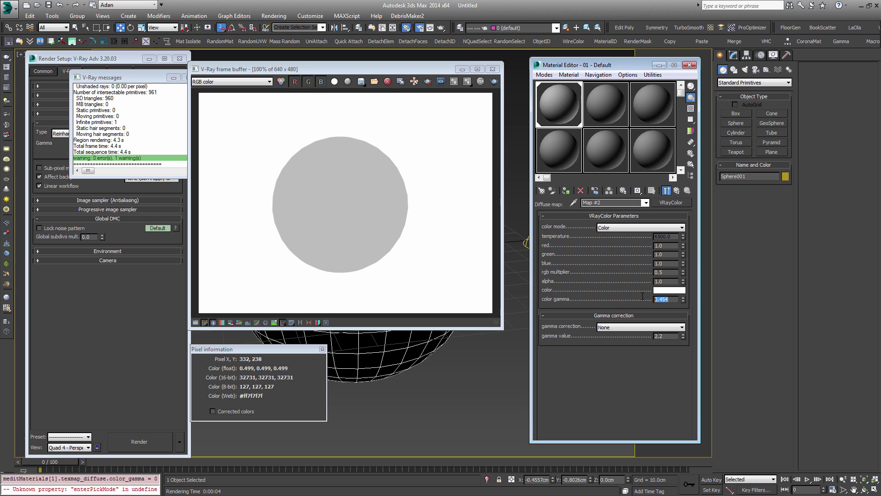
Switch to Photoshop and create a 1280 × 720 pixel, 8-bit grayscale document with a white background
click(33, 193)
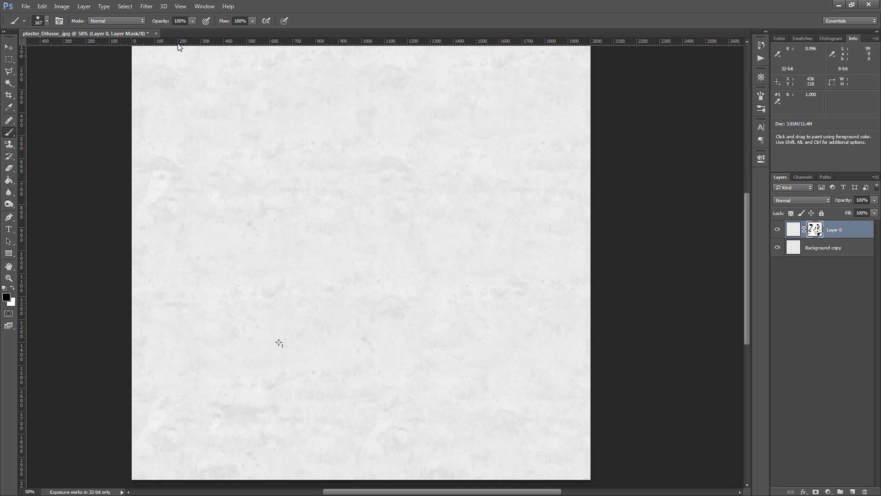
click(25, 6)
click(32, 14)
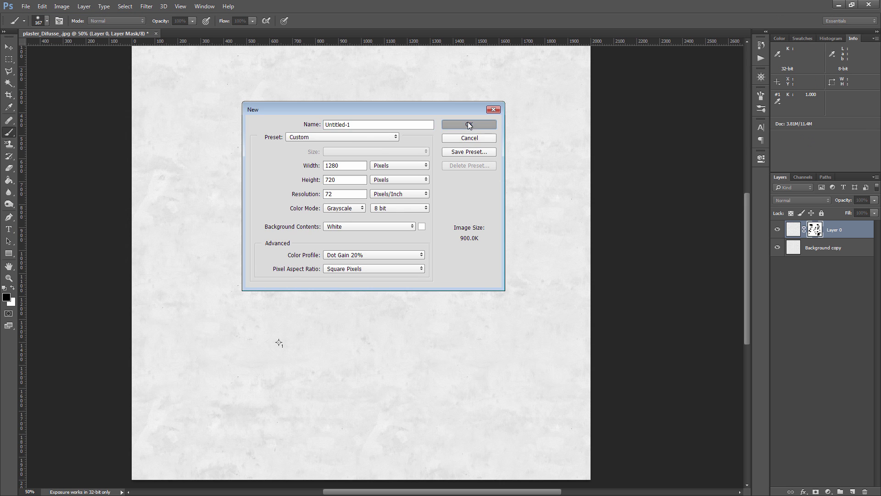
click(469, 124)
Choose a saturated blue with RGB 41, 80, 202 in the foreground color picker and go through its RGB values
click(6, 297)
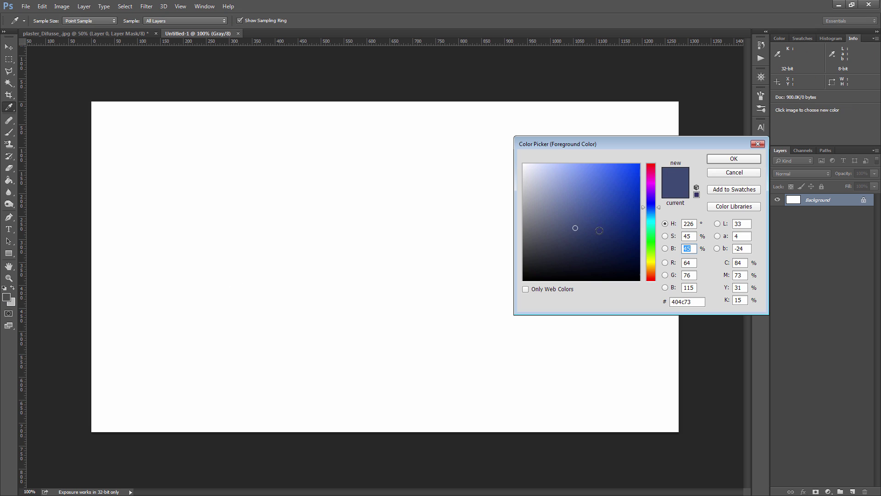
click(616, 188)
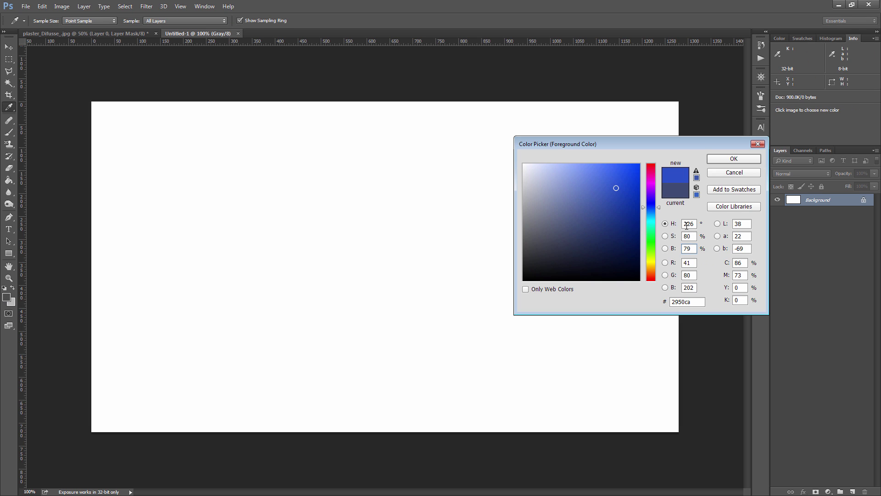
click(691, 263)
key(Tab)
key(Tab)
Back in 3ds Max, enable Gamma/LUT correction and Affect Material Editor in the preferences, and disable V-Ray's Linear workflow
key(alt+Tab)
key(alt+Tab)
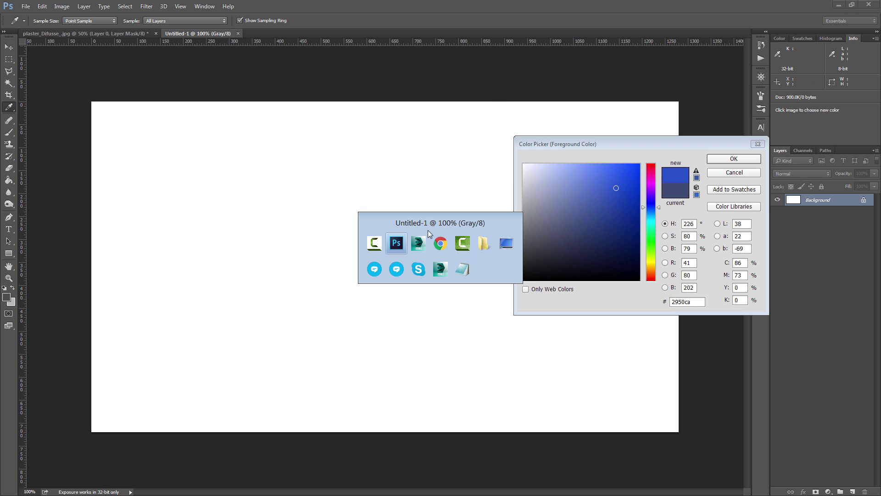
click(310, 15)
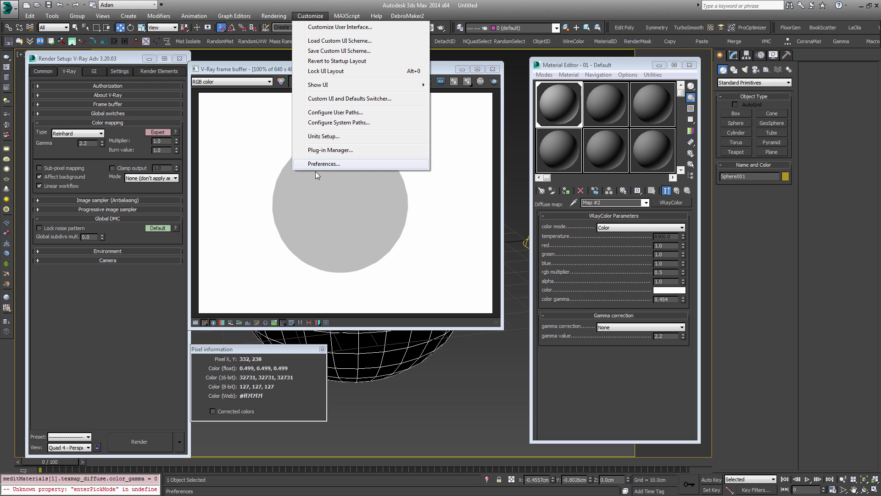
click(324, 164)
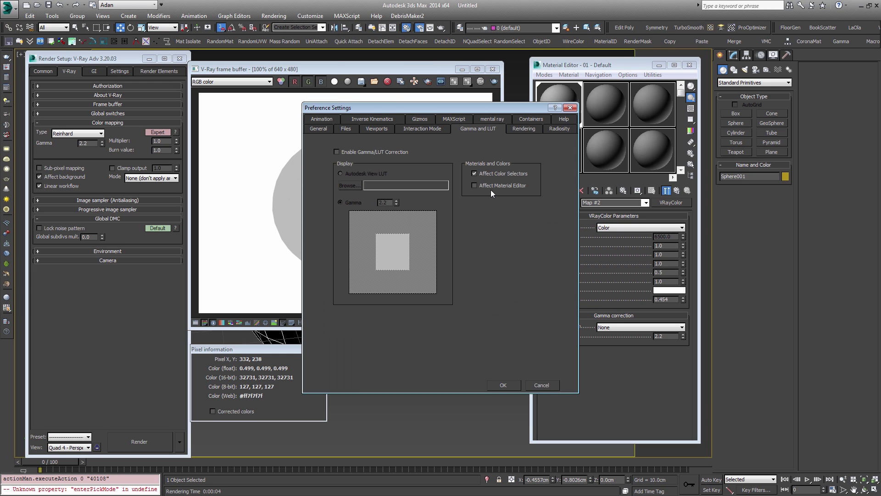
click(498, 187)
click(353, 152)
click(493, 385)
click(54, 187)
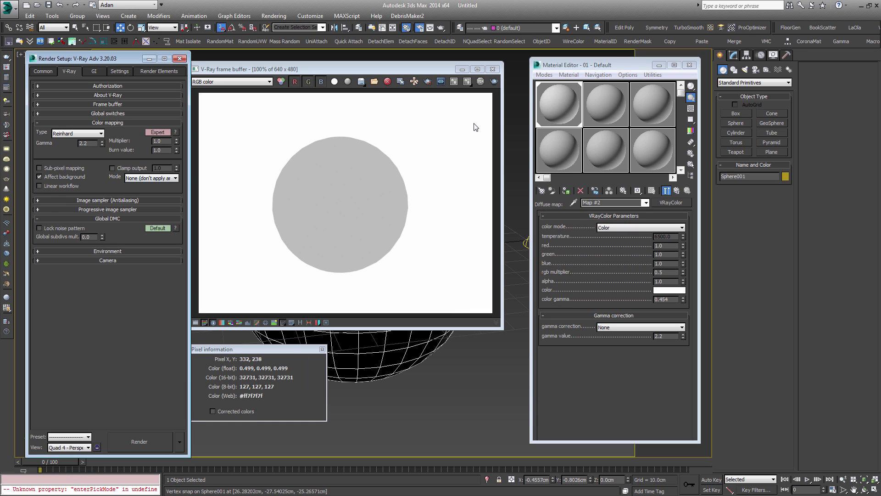
Set the VRayColor map's RGB multiplier to 1, open its color for editing and check the blue's RGB values in Photoshop
click(663, 272)
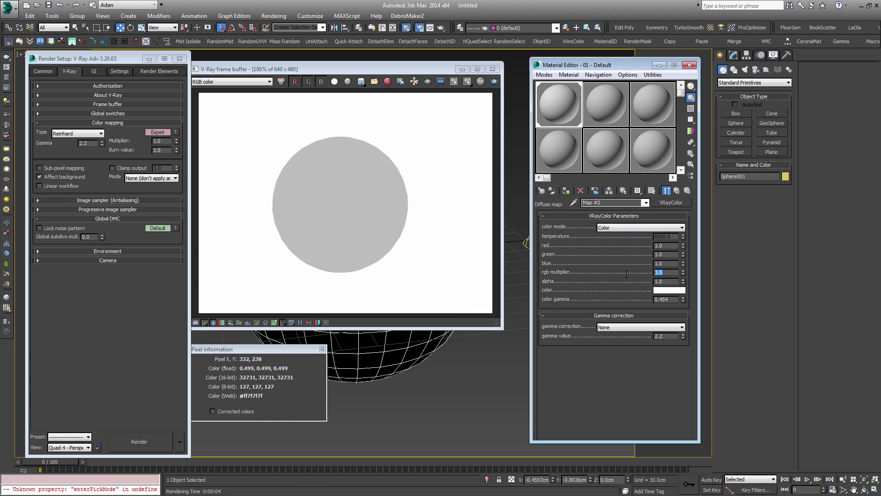
text(1)
key(Return)
click(664, 290)
key(alt+Tab)
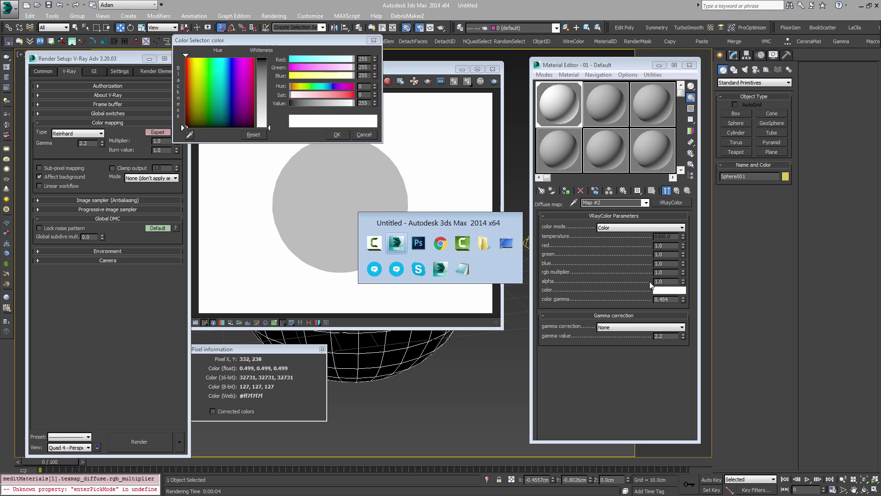
key(alt+Tab)
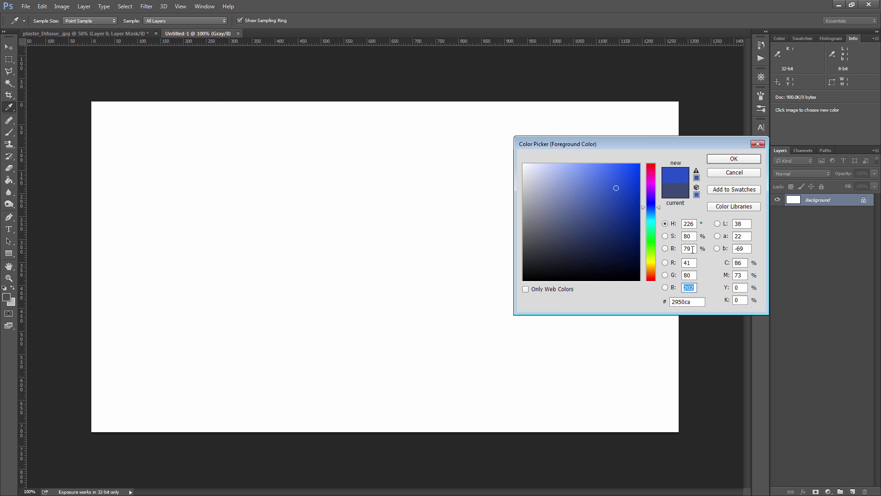
key(alt+Tab)
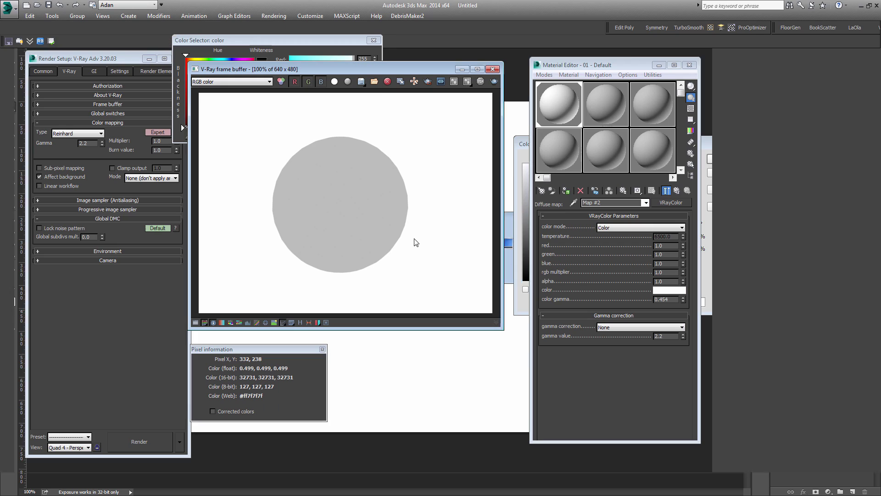
Set the VRayColor map's color to red 41, green 80 and blue 202
click(663, 289)
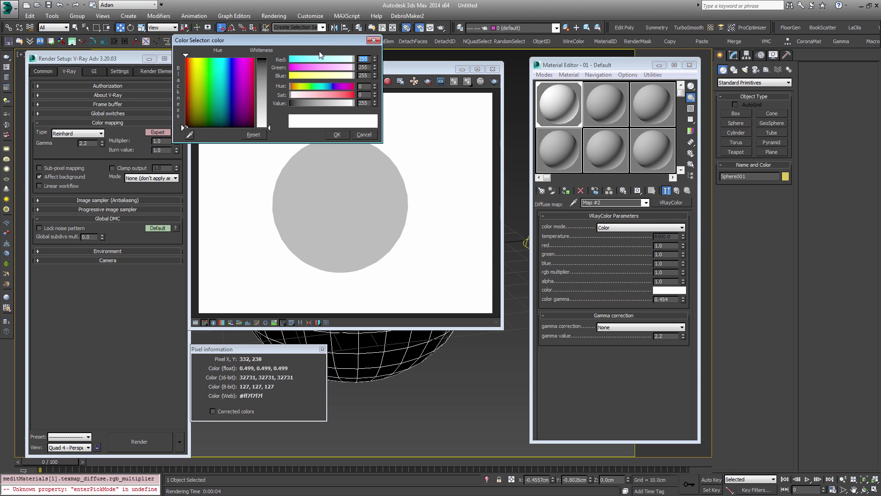
text(41)
key(Tab)
text(80)
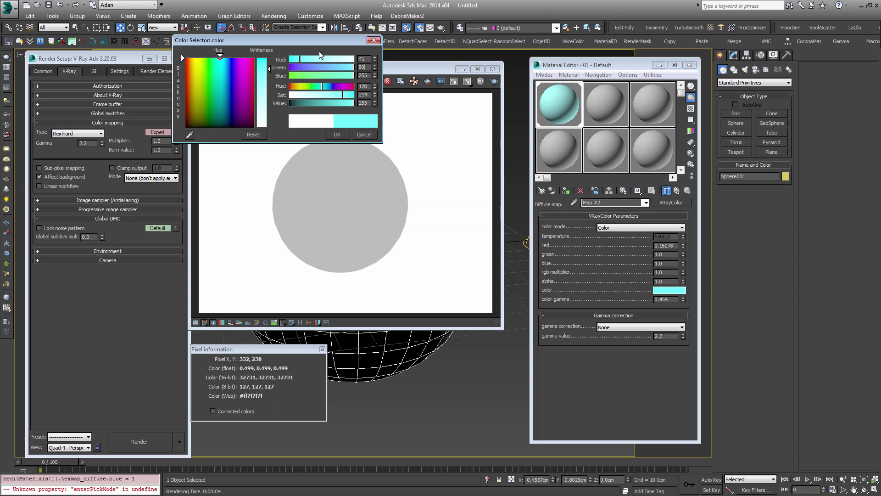
key(Tab)
text(202)
key(Return)
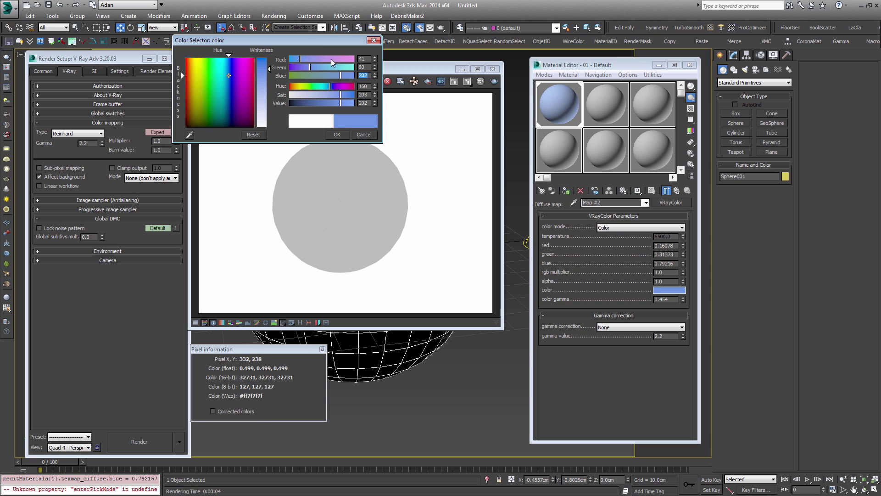
click(339, 134)
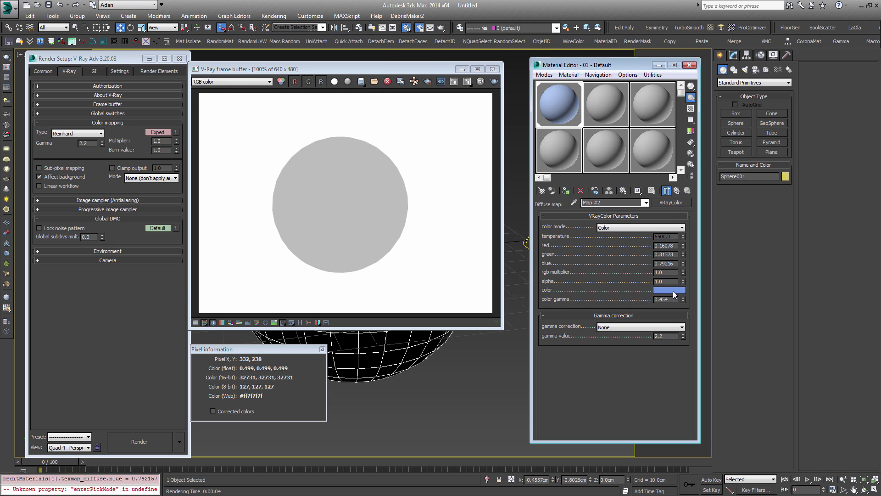
Compare the blue in Photoshop's color picker with the material preview in 3ds Max, moving the picker aside
key(alt+Tab)
key(Tab)
key(Tab)
key(Tab)
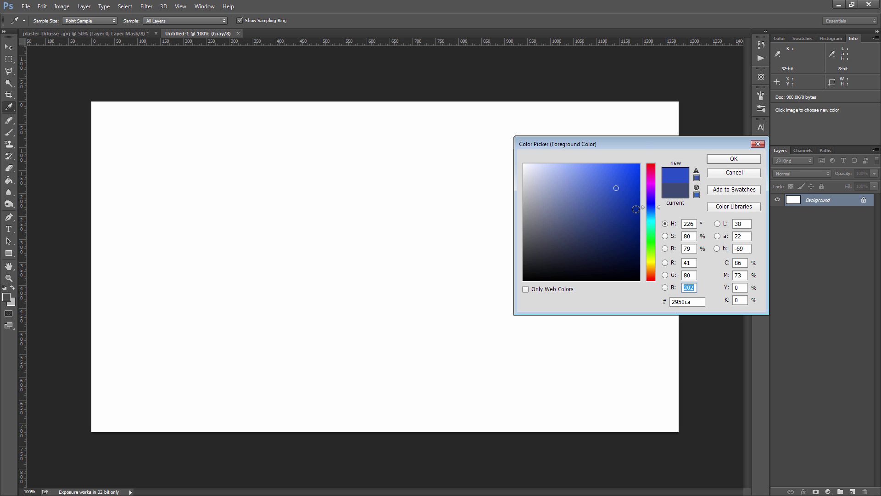
drag(642, 143, 568, 100)
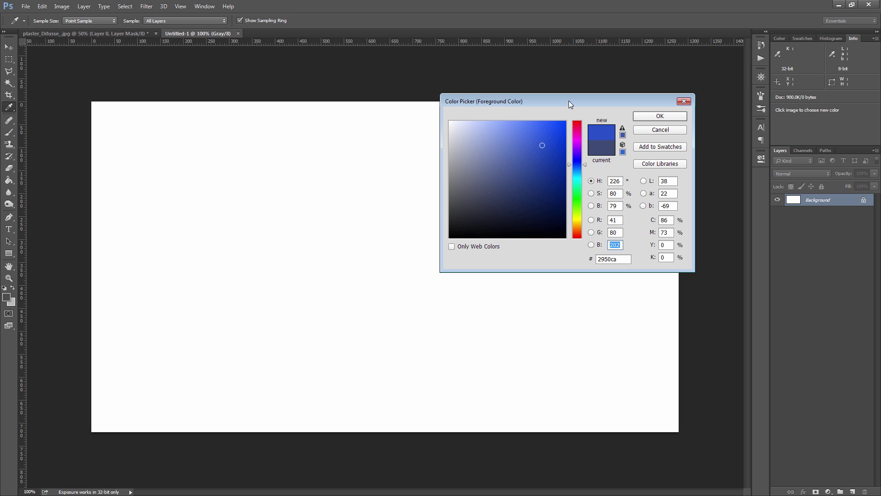
key(alt+Tab)
key(alt+Tab)
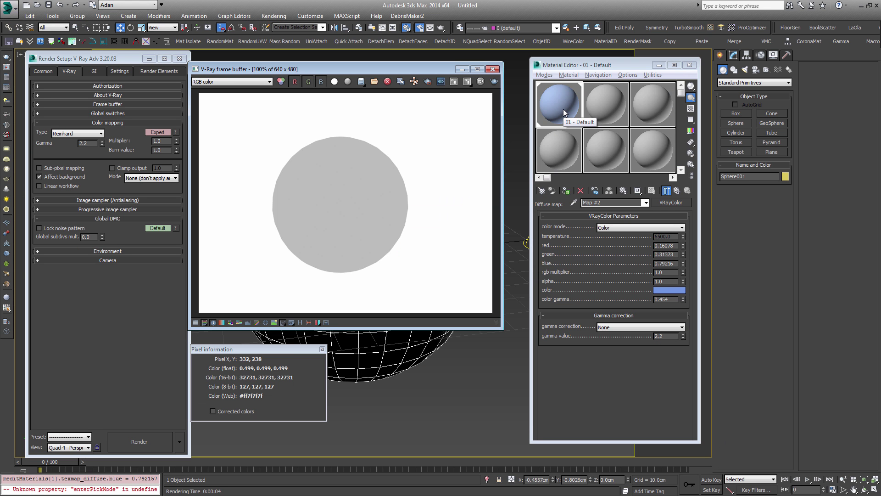
Try a color gamma of 1 on the blue VRayColor map and replace it with 2.2
double_click(666, 299)
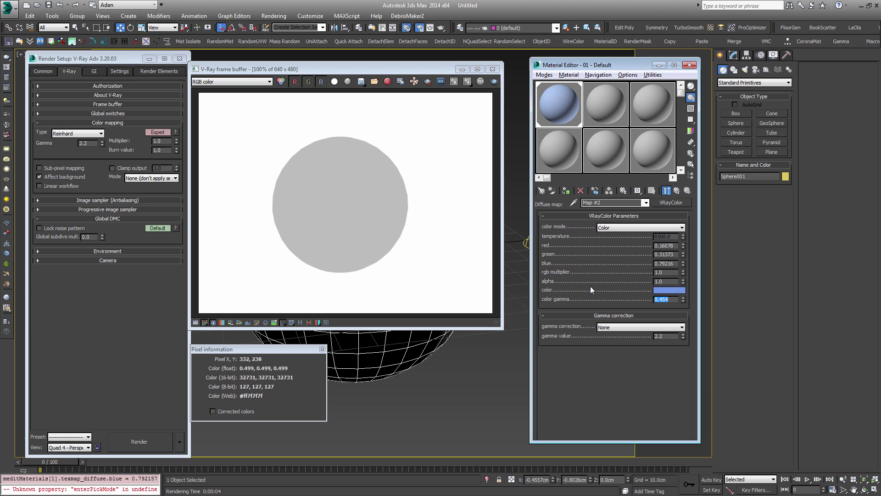
text(1)
key(Return)
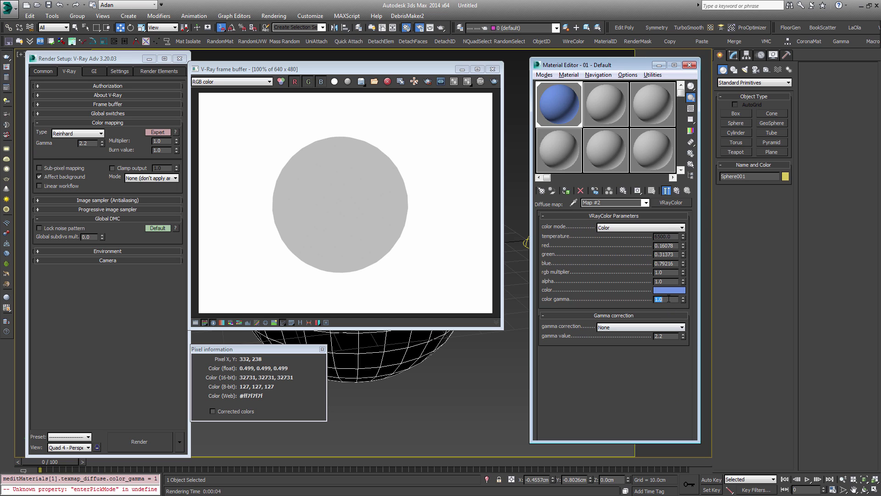
text(2.2)
key(Return)
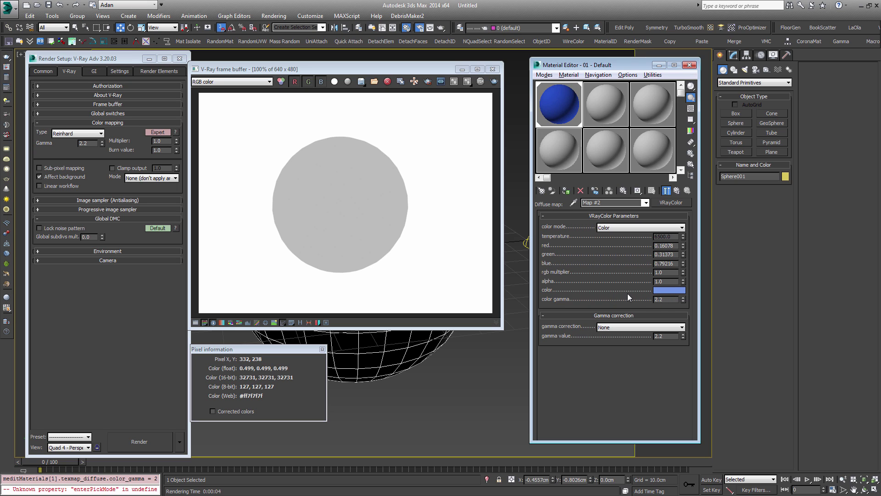
Compare the blue material's color gamma settings with the default material in the second slot
double_click(671, 299)
click(557, 101)
double_click(669, 300)
click(612, 114)
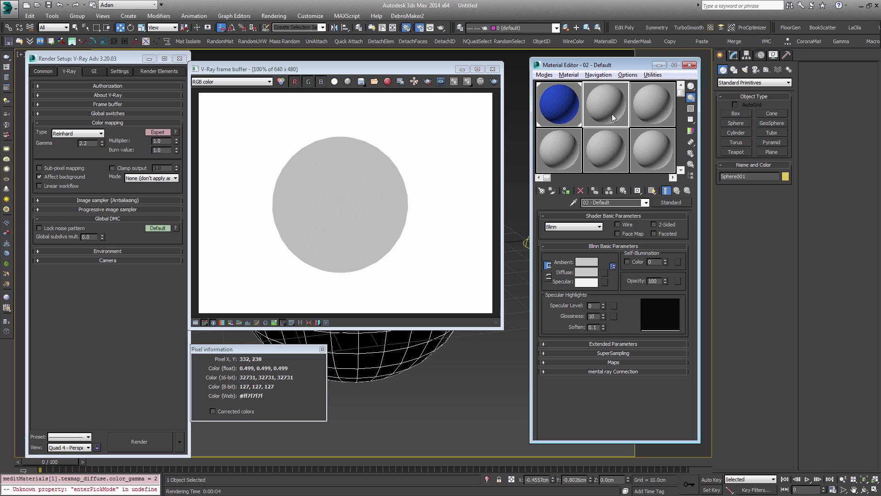
click(563, 114)
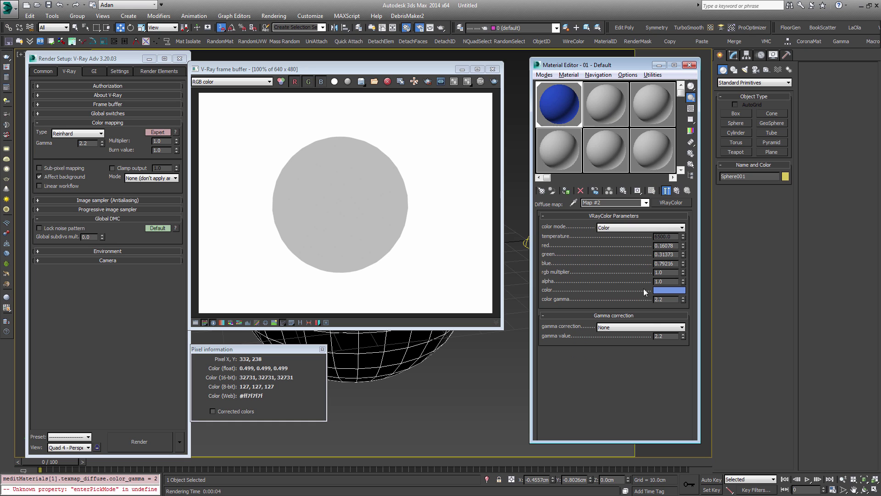
Try lightening the second default material's diffuse color to a value of 211 and cancel the change
click(605, 98)
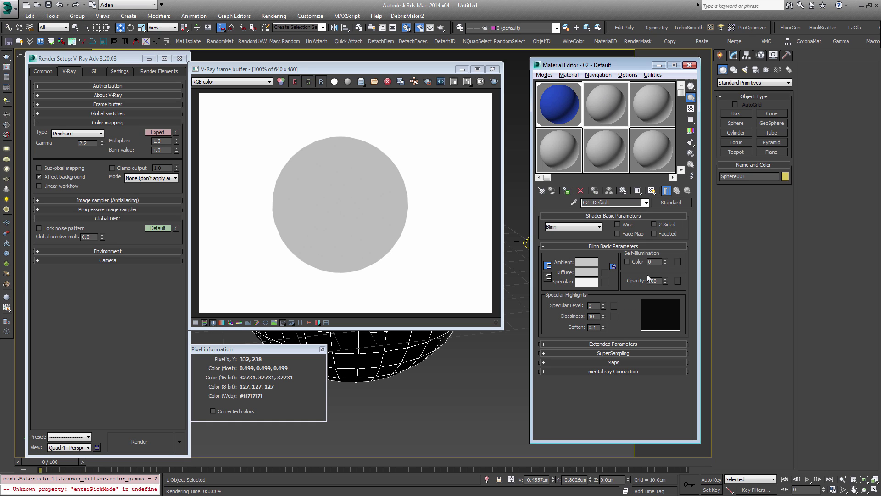
click(590, 273)
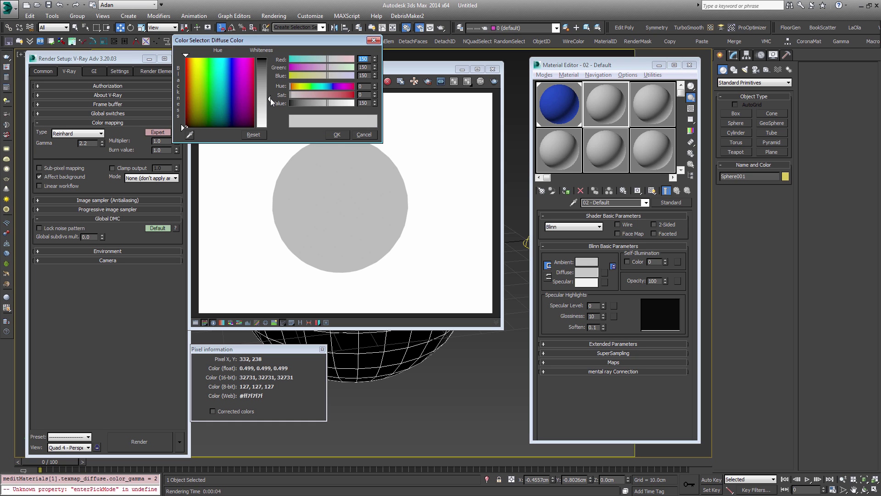
drag(270, 97, 270, 116)
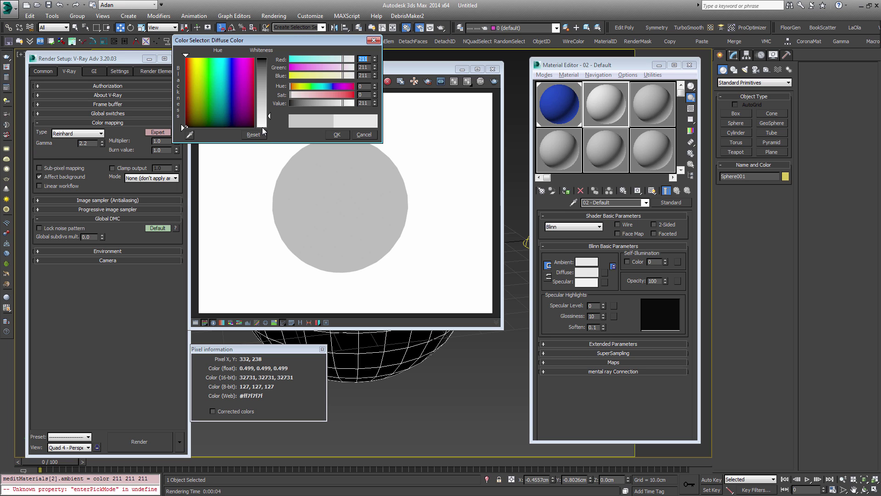
click(364, 134)
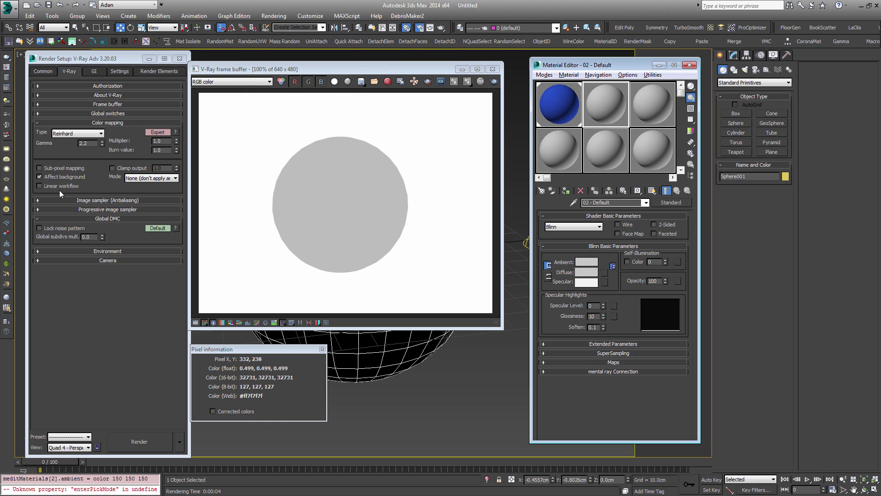
Try enabling Linear workflow, turn it off again and review the first material's VRayColor settings
mouse_move(43, 186)
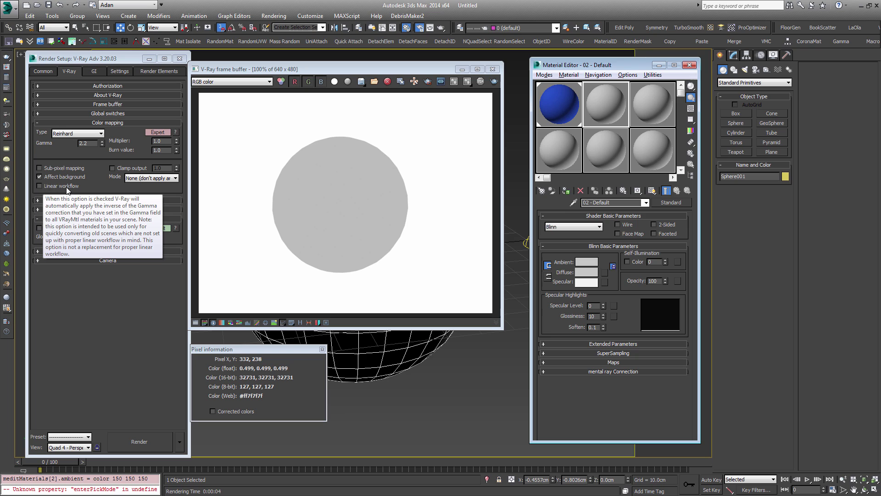
click(40, 186)
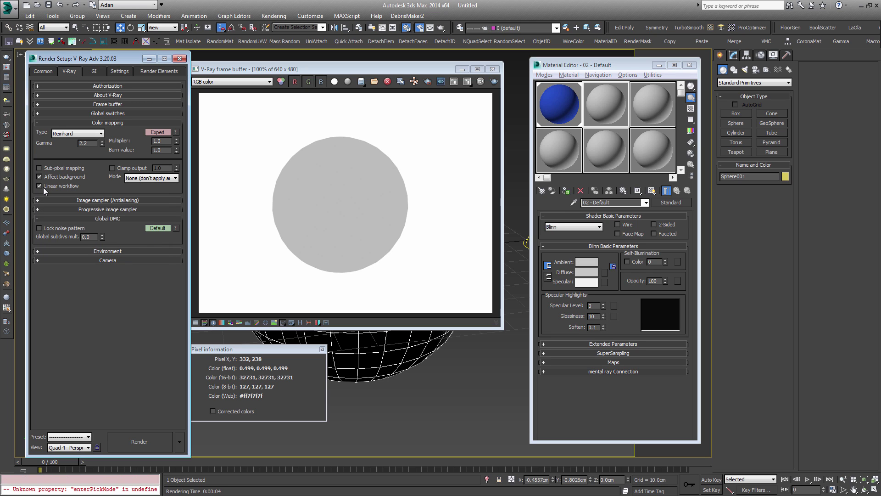
click(554, 108)
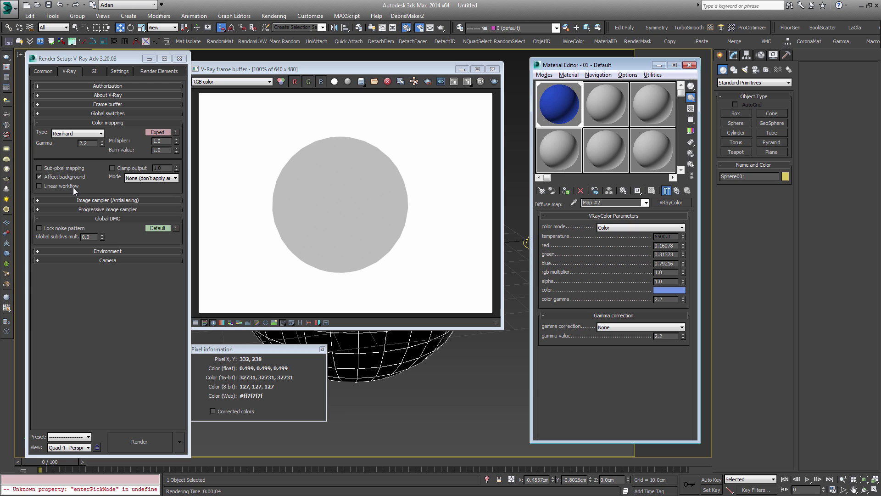
mouse_move(73, 187)
Select the second default material, switch to the Slate Material Editor and show the V-Ray materials in its browser
click(602, 111)
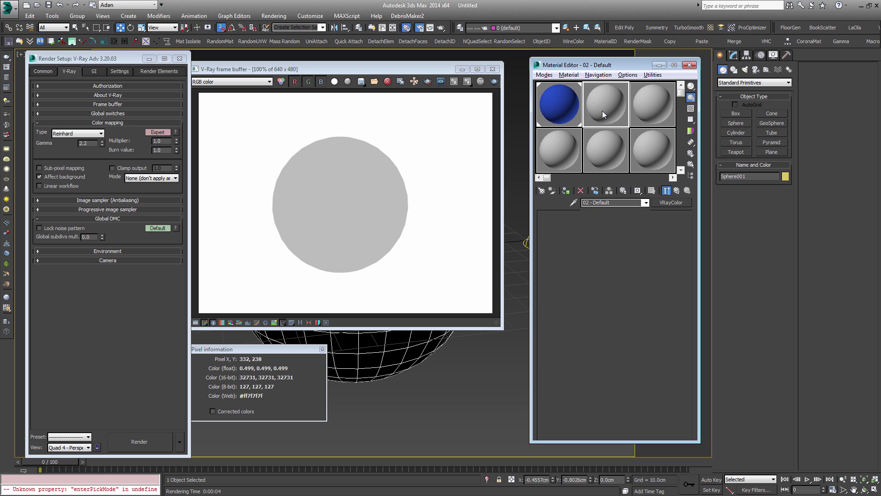
click(543, 75)
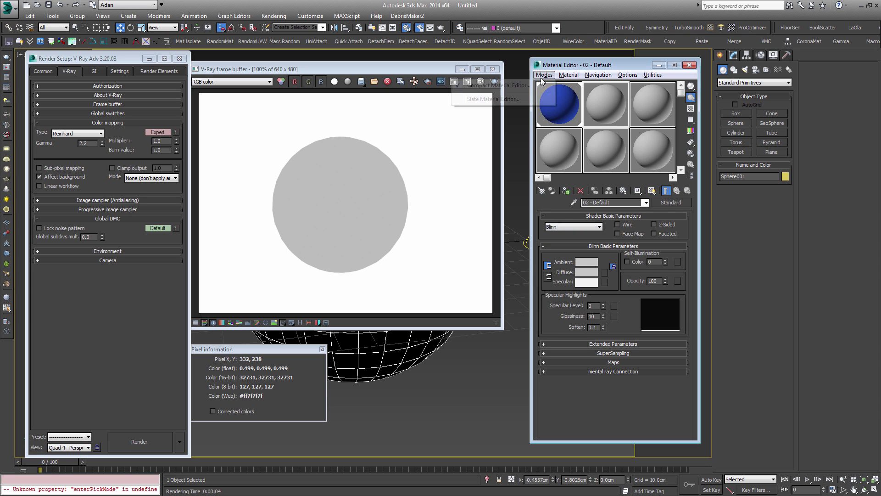
click(477, 100)
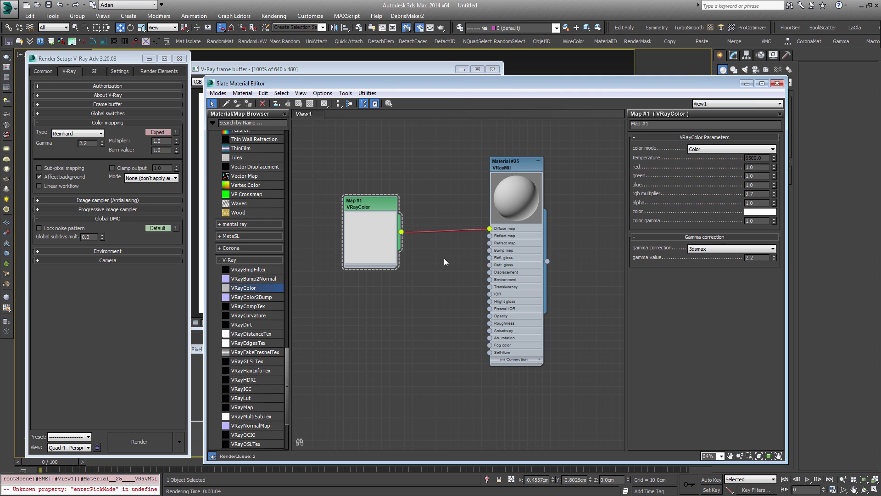
drag(285, 387, 288, 153)
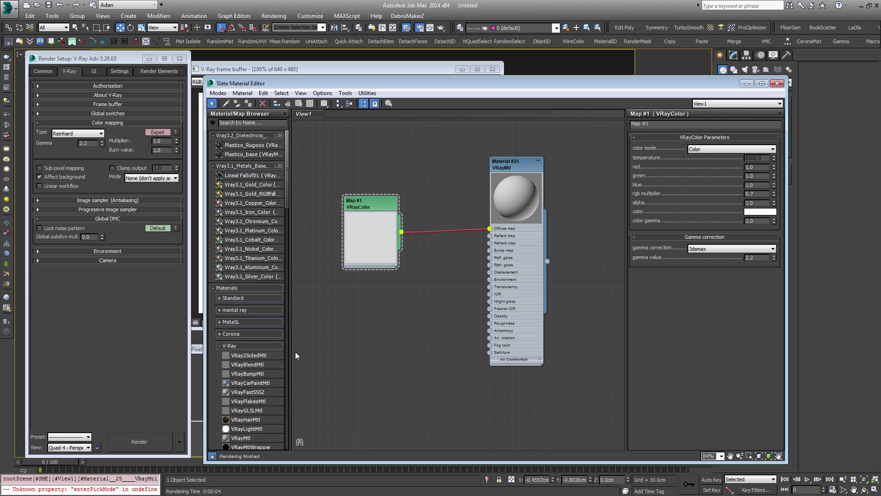
Add a Bitmap map using the automotive metallic paint JPG from the Desktop and place it below the VRayColor map
scroll(296, 352, down, 9)
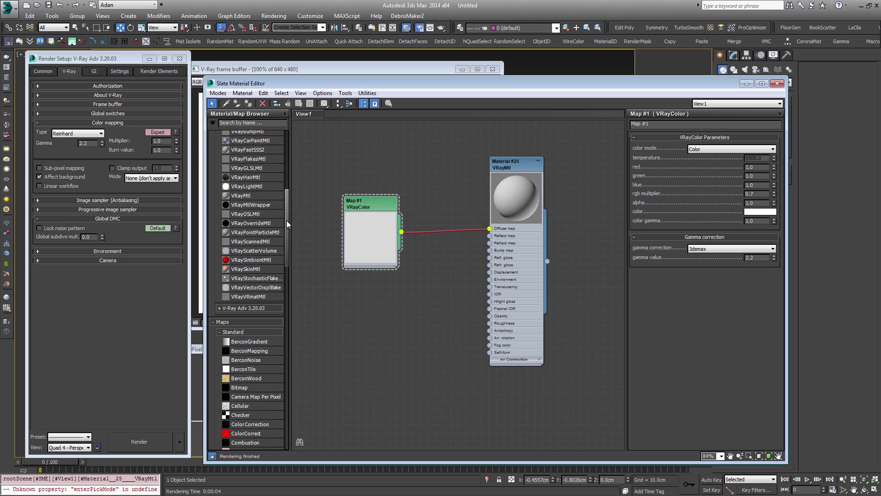
scroll(287, 220, down, 5)
drag(240, 273, 406, 338)
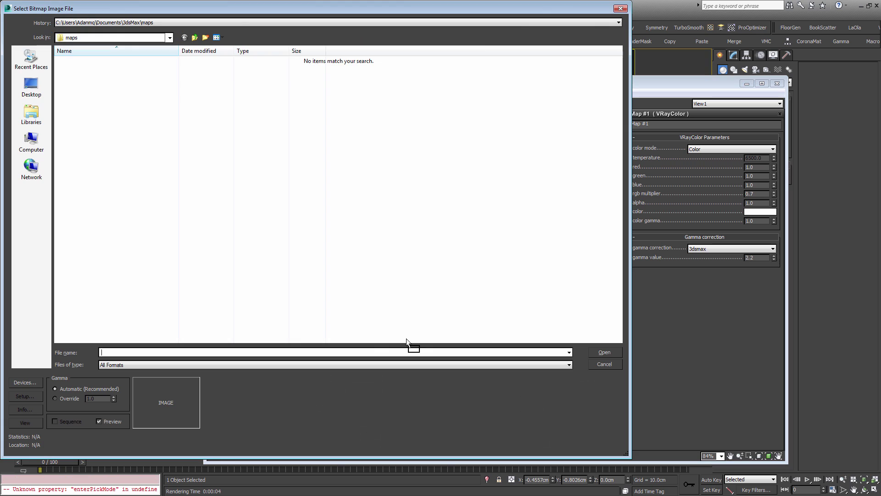
click(31, 85)
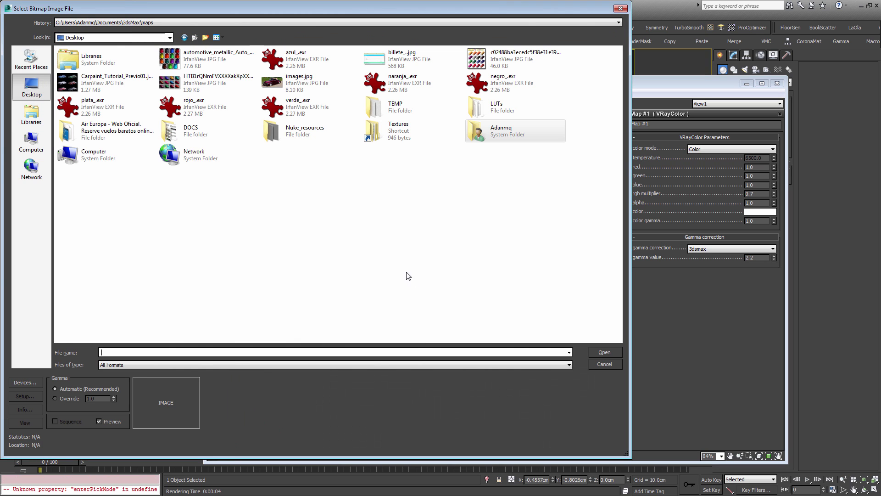
double_click(175, 63)
double_click(389, 345)
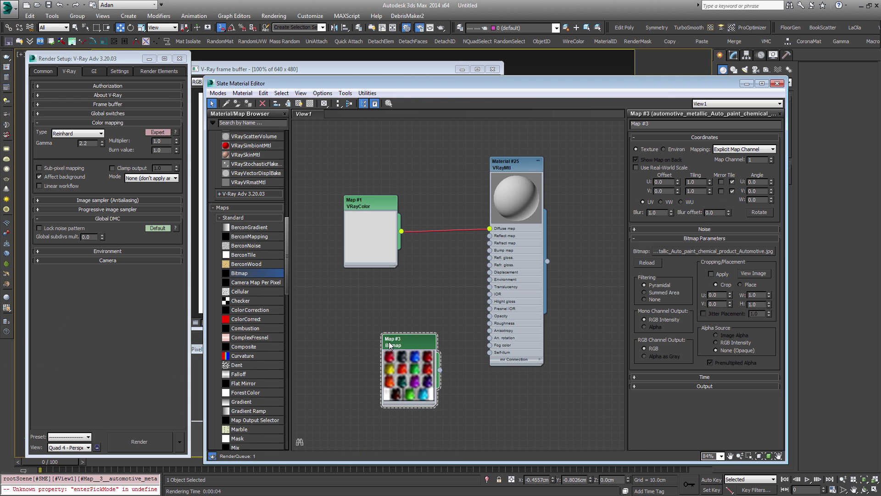
drag(389, 345, 373, 289)
Detach the map from Material #25's diffuse and set its diffuse color to the bitmap's blue paint, RGB 1, 35, 239
scroll(477, 262, up, 3)
middle_drag(492, 279, 418, 319)
double_click(515, 130)
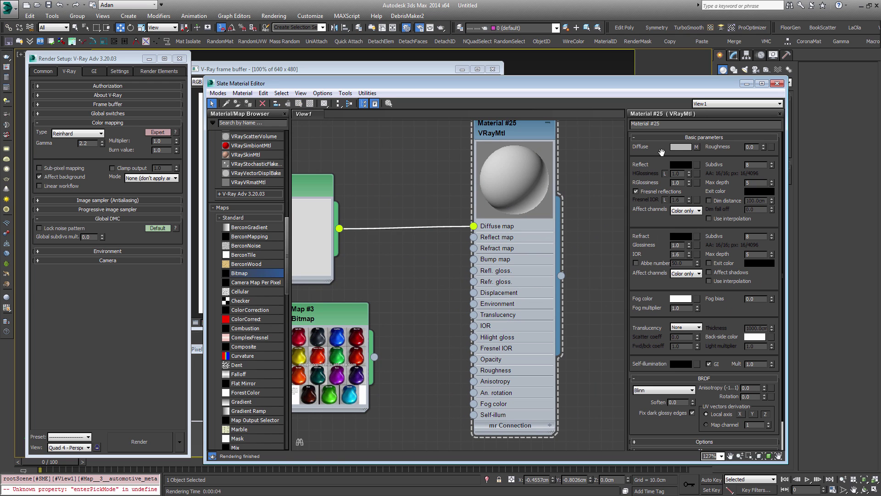
click(681, 147)
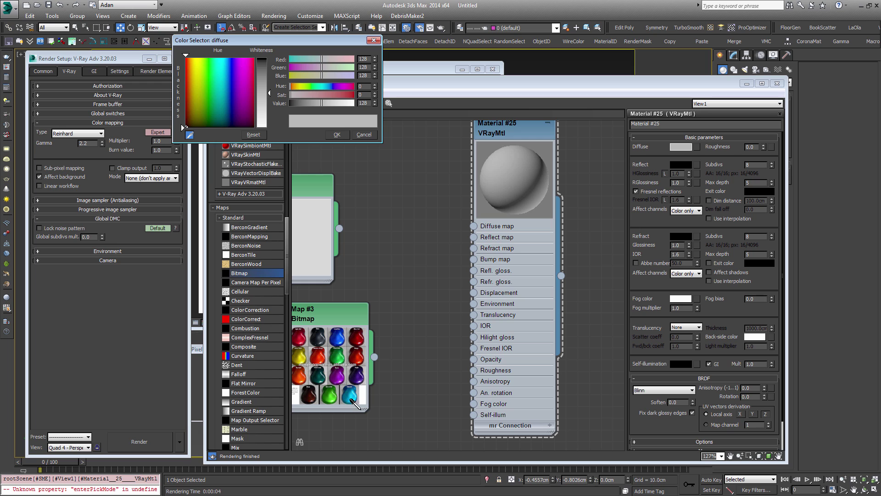
click(334, 333)
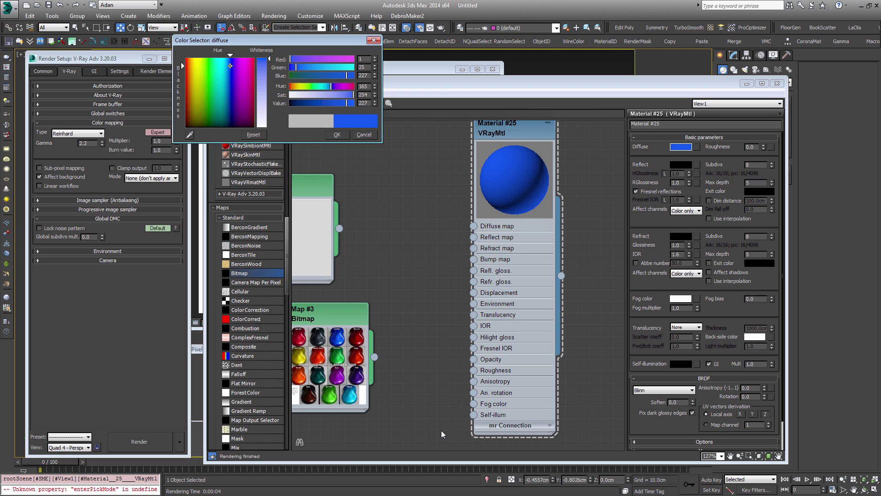
drag(331, 313, 365, 311)
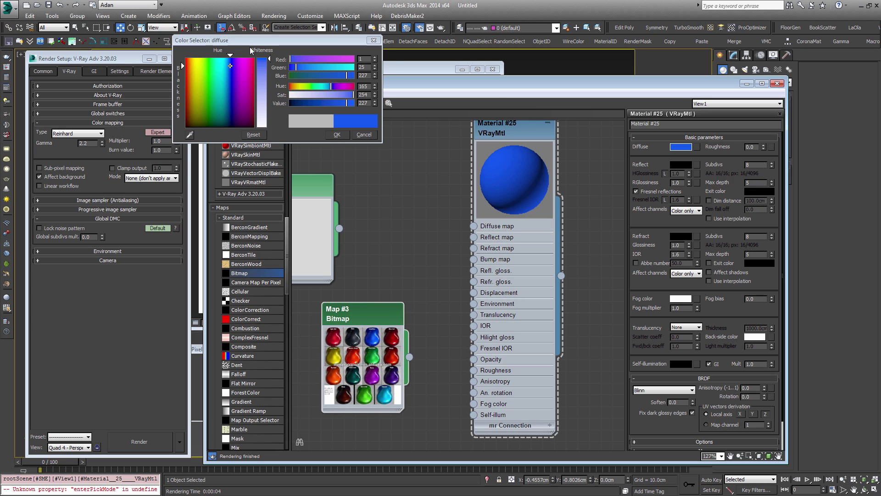
drag(221, 42, 302, 124)
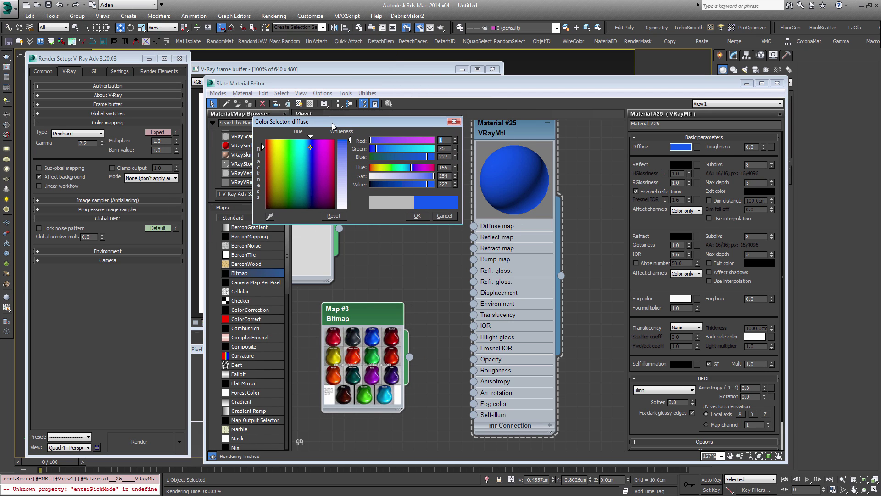
click(270, 215)
click(367, 331)
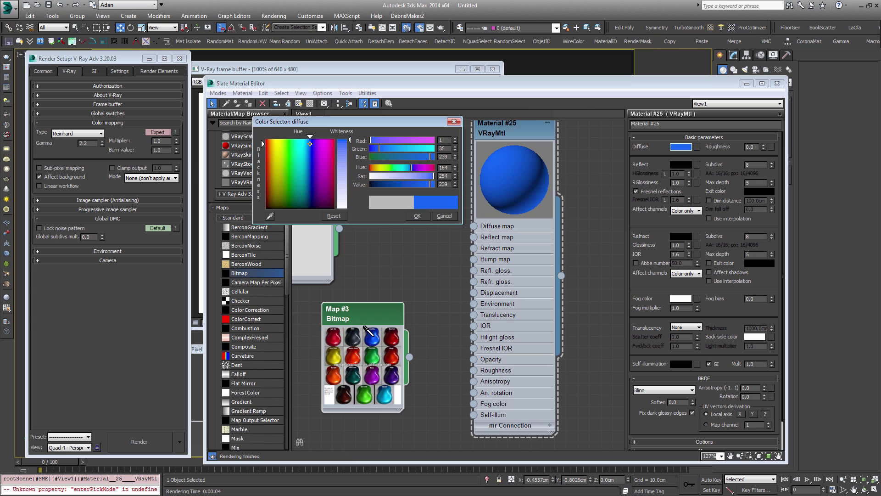
click(417, 216)
Compare the VRayColor map's parameters with the blue material's parameters and the Linear workflow option
middle_drag(338, 197, 346, 210)
drag(346, 210, 389, 188)
double_click(374, 198)
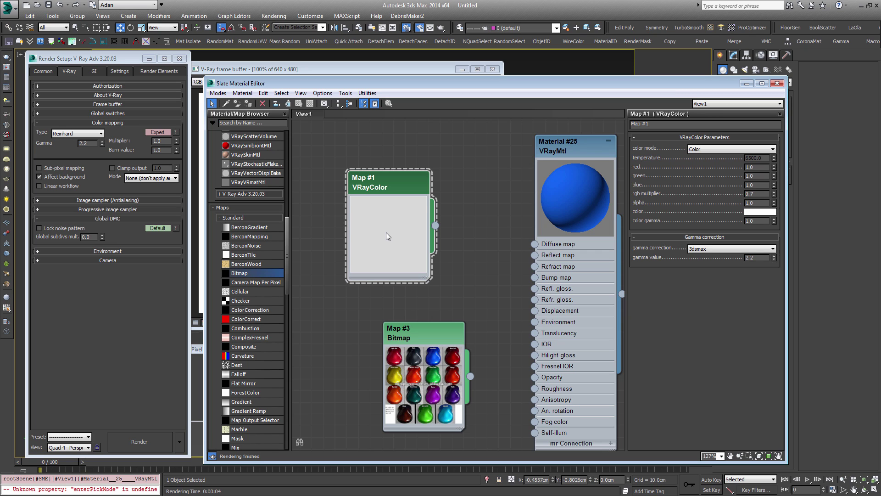
click(574, 153)
middle_drag(571, 153, 397, 169)
scroll(399, 170, up, 1)
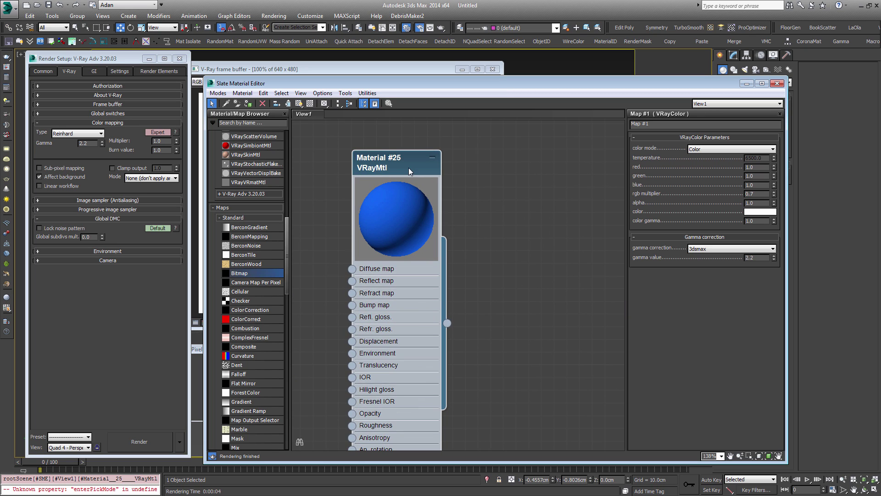
double_click(409, 168)
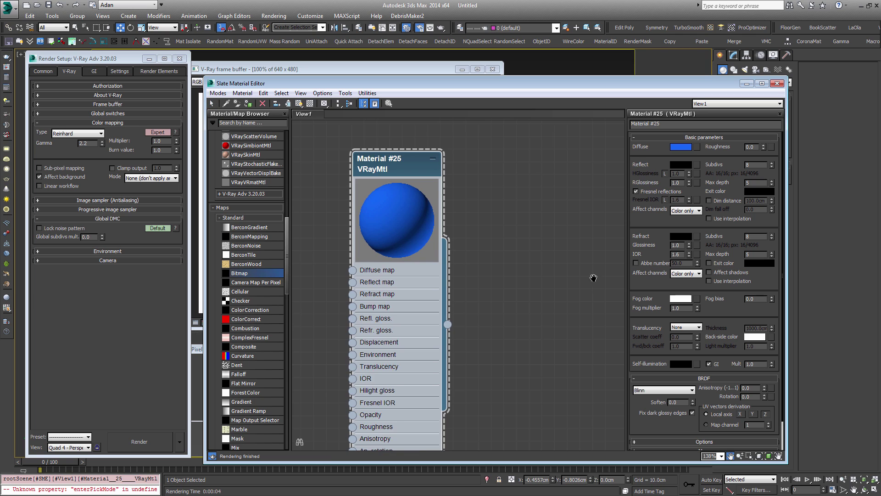
scroll(483, 296, down, 7)
scroll(390, 243, up, 1)
click(378, 255)
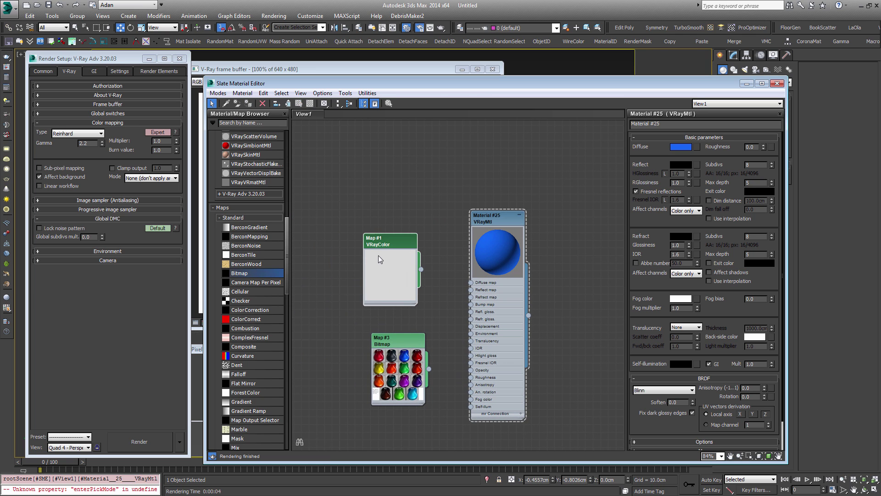
click(39, 184)
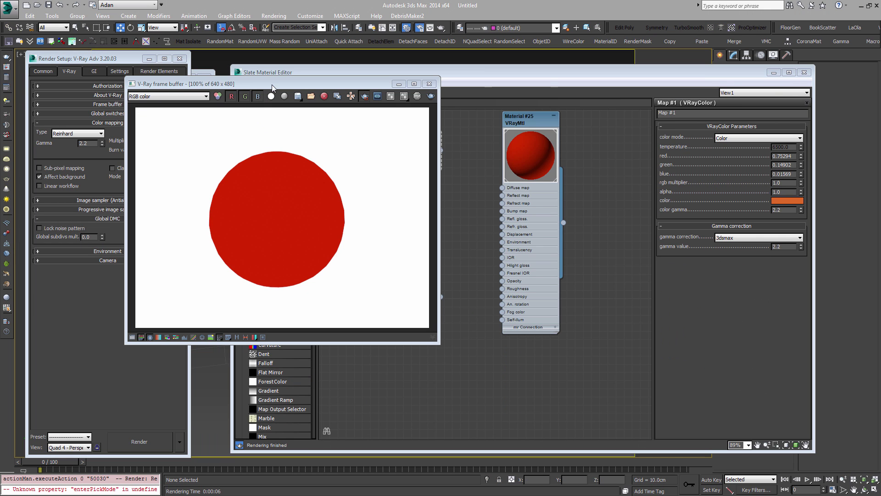
Move the V-Ray frame buffer aside and compare the red sphere render with sRGB display on and off
drag(271, 84, 385, 83)
click(333, 337)
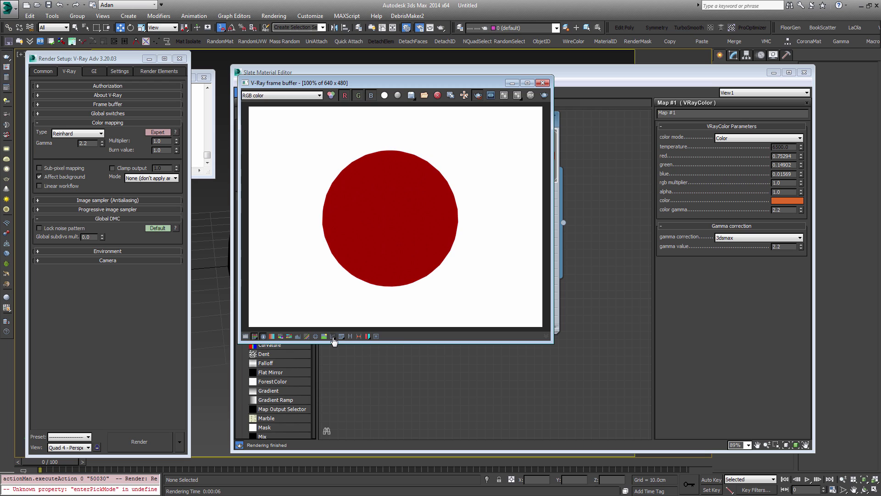
click(332, 336)
click(332, 336)
click(332, 336)
click(333, 337)
click(333, 336)
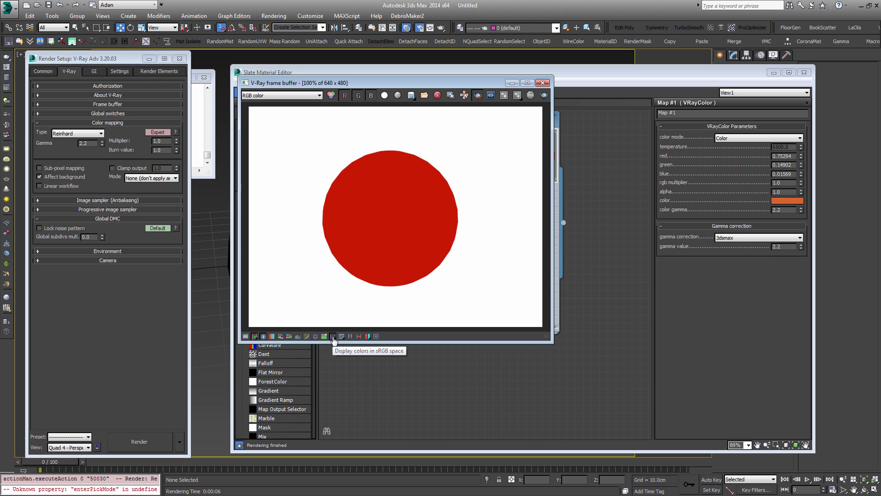
click(333, 337)
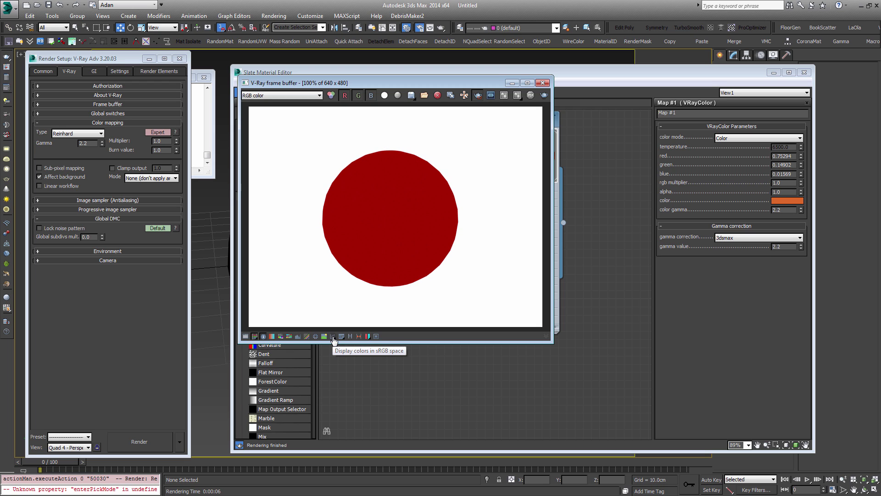
click(332, 337)
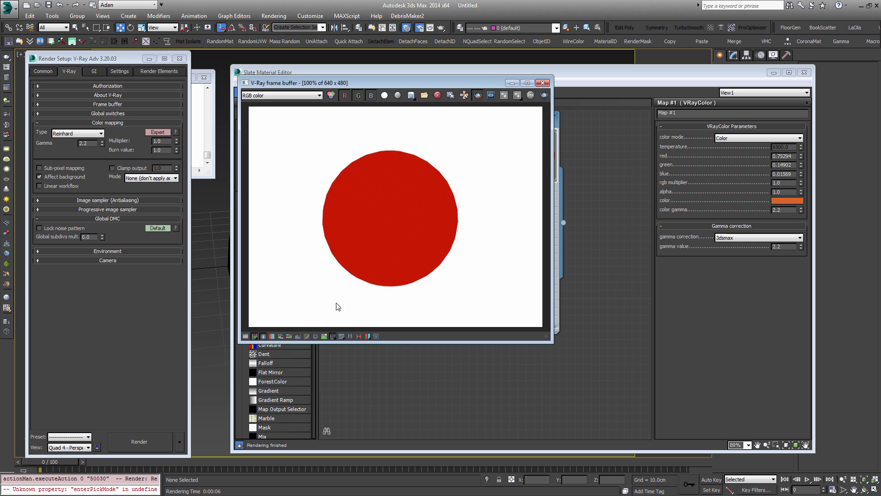
click(333, 336)
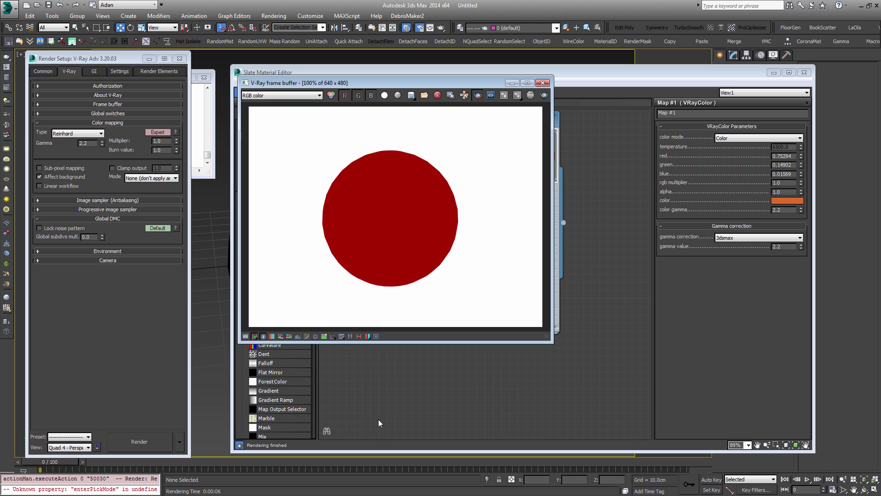
click(333, 337)
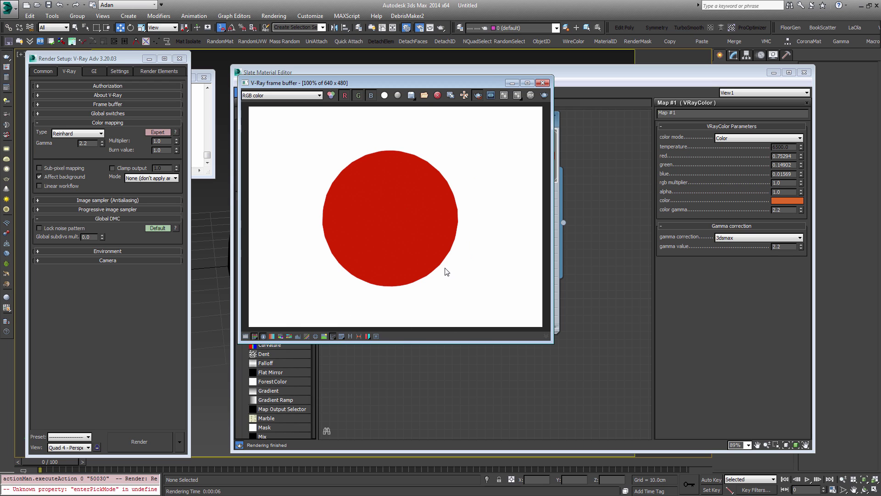
Enlarge the V-Ray frame buffer and repeatedly compare the red sphere with and without sRGB display
drag(555, 343, 633, 409)
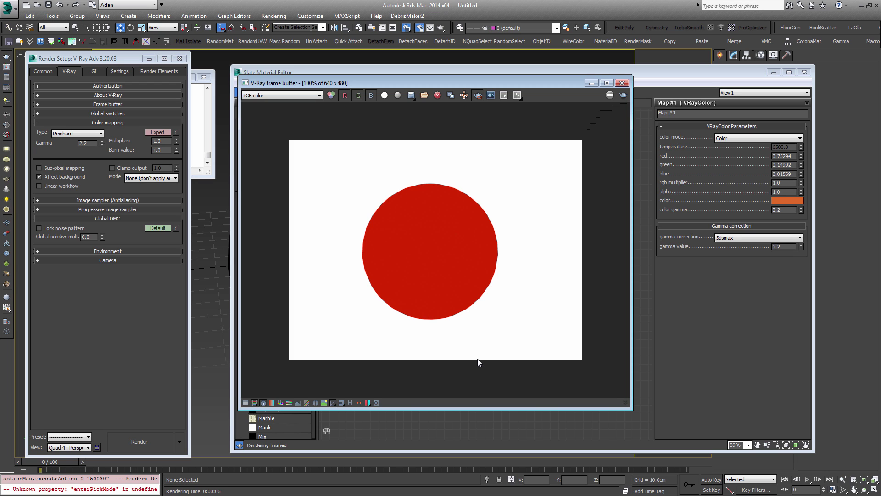
click(333, 404)
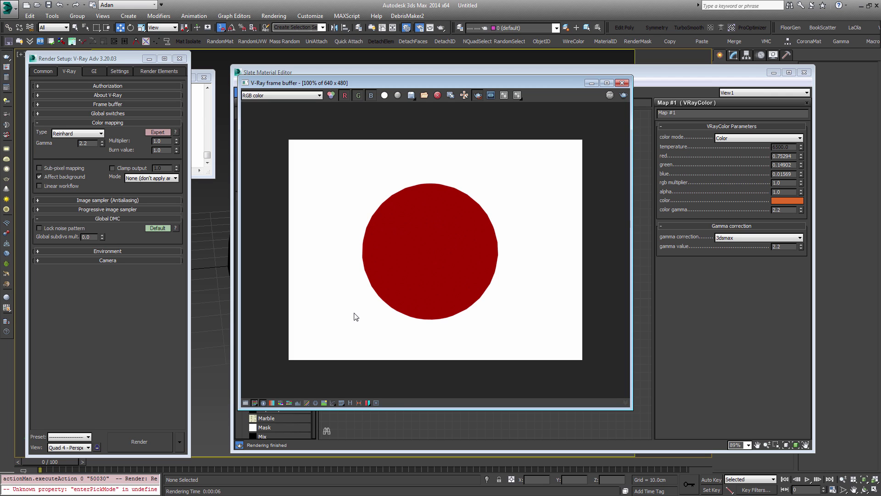
click(333, 403)
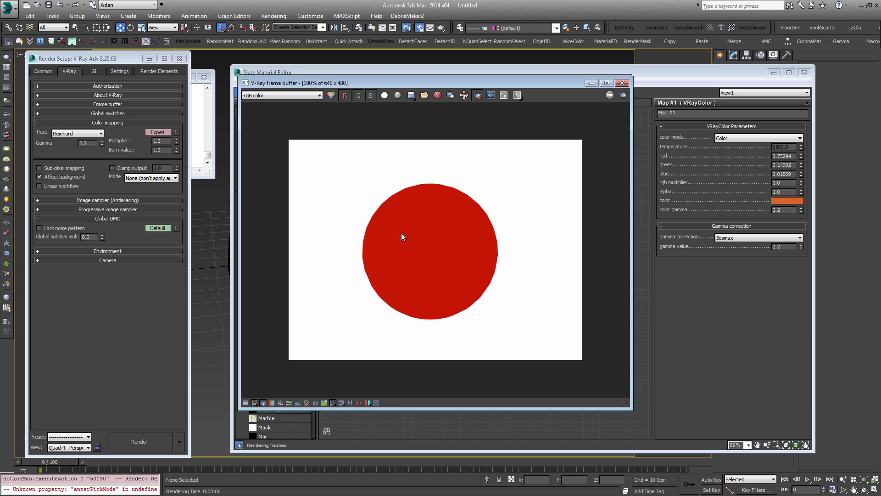
double_click(334, 403)
double_click(334, 403)
click(334, 403)
click(334, 403)
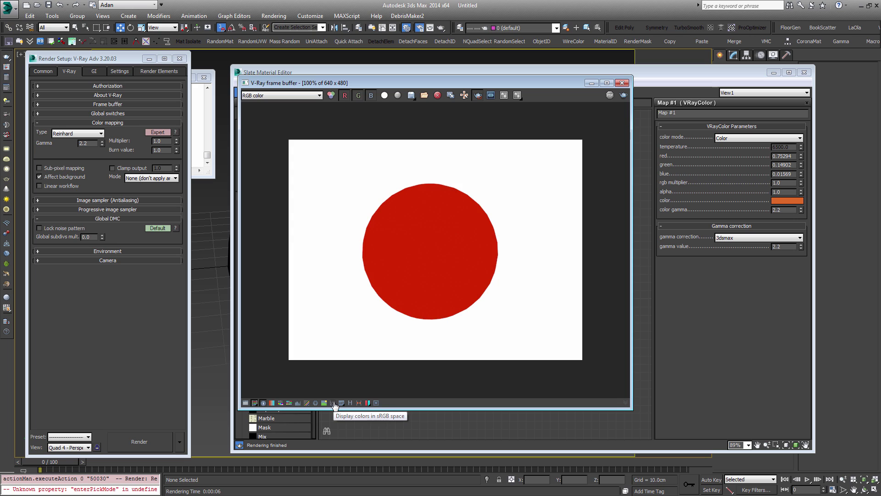
double_click(334, 403)
double_click(334, 403)
click(334, 403)
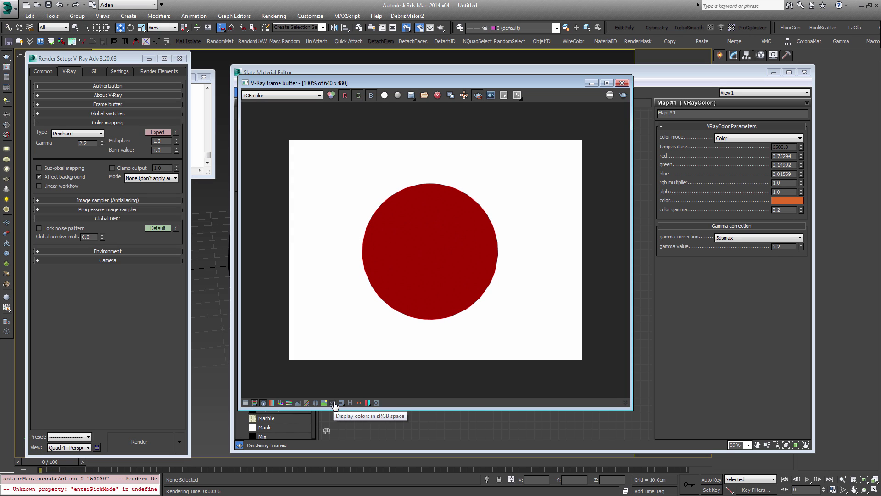
click(334, 402)
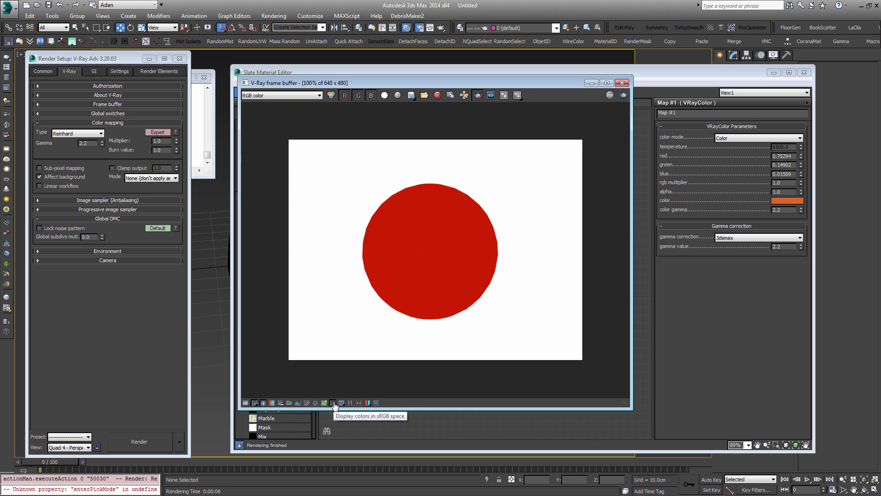
click(334, 403)
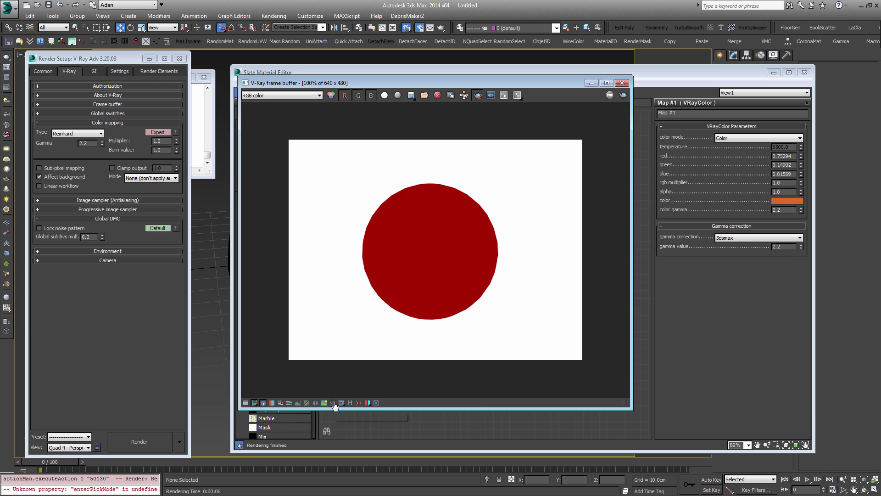
click(334, 403)
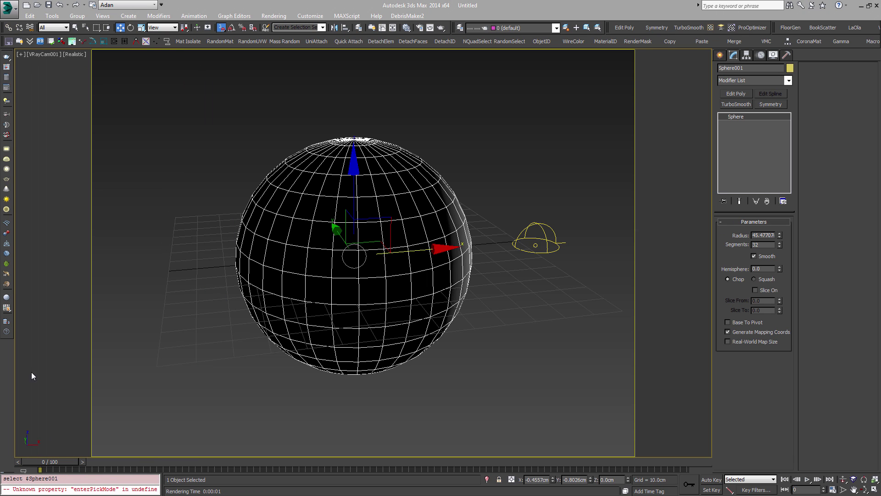
Select the dome light beside the sphere, toggle snapping and reposition the light on the ground plane
click(551, 171)
click(535, 246)
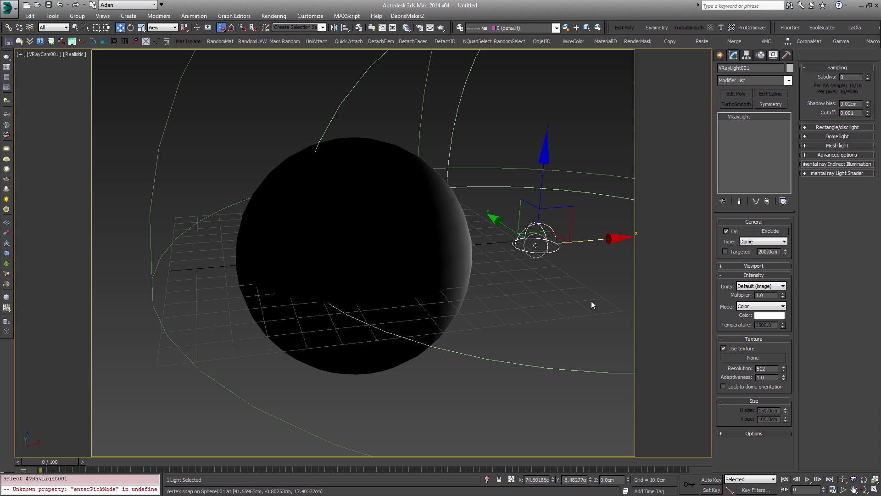
drag(542, 231, 545, 320)
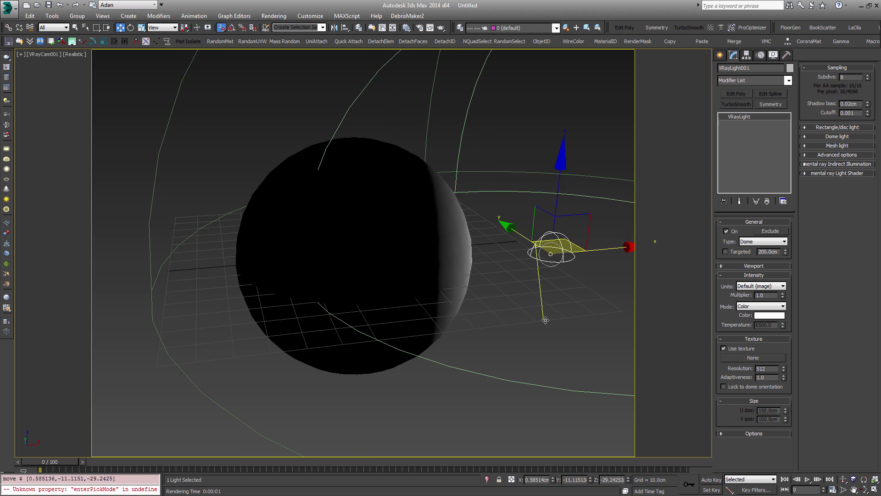
right_click(545, 319)
key(s)
mouse_move(548, 234)
mouse_down()
mouse_move(550, 271)
mouse_move(552, 257)
mouse_up()
mouse_move(550, 254)
mouse_down()
mouse_move(534, 263)
mouse_move(549, 255)
mouse_up()
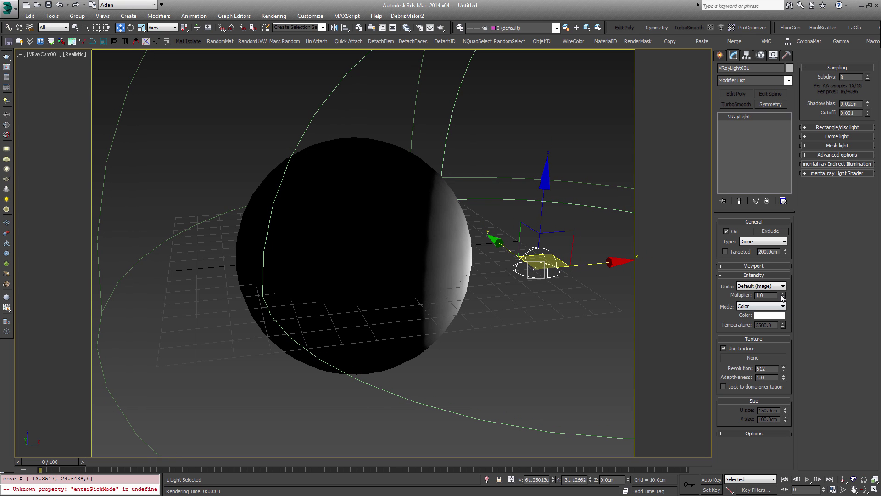
Try a multiplier of 100 for the dome light and clear the entry
drag(777, 295, 737, 294)
text(100)
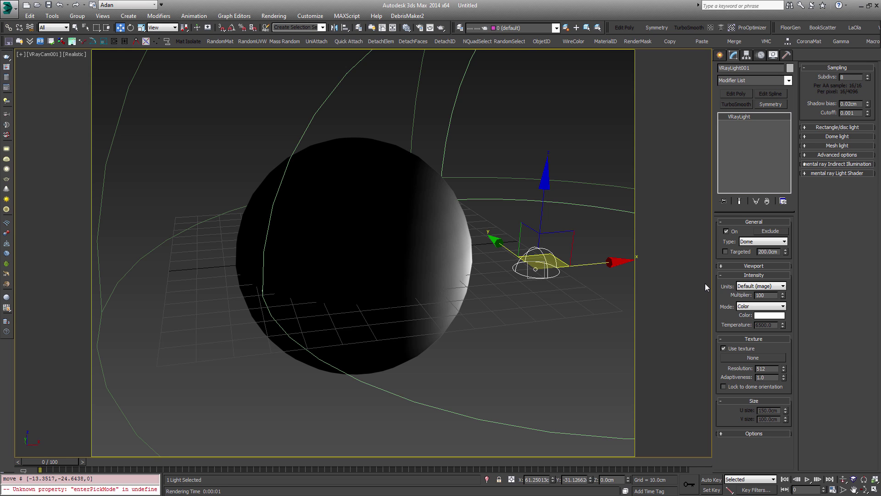
key(BackSpace)
key(BackSpace)
key(BackSpace)
Select the VRayCam001 camera and inspect its shutter speed and film speed (ISO) parameters
click(89, 75)
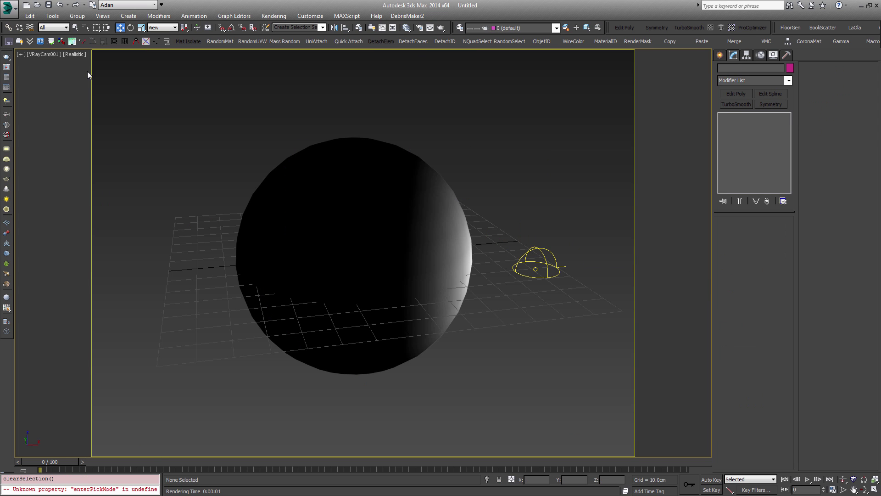
click(46, 54)
click(78, 237)
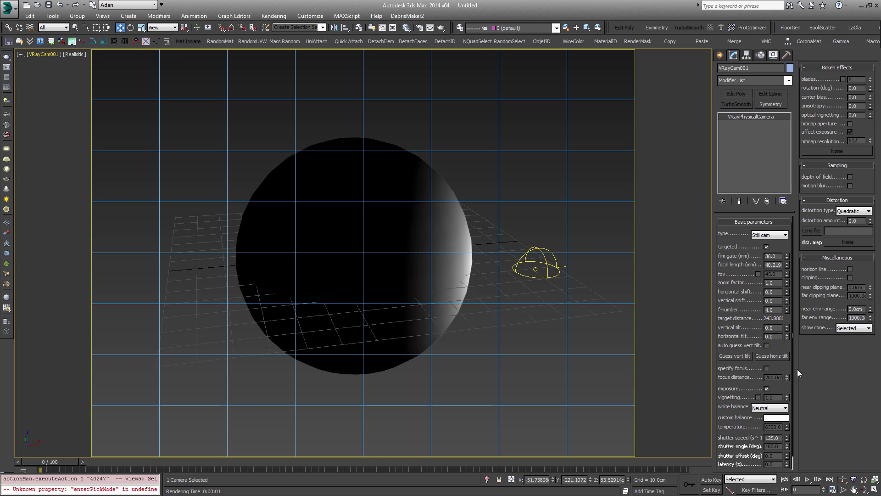
drag(776, 372, 777, 280)
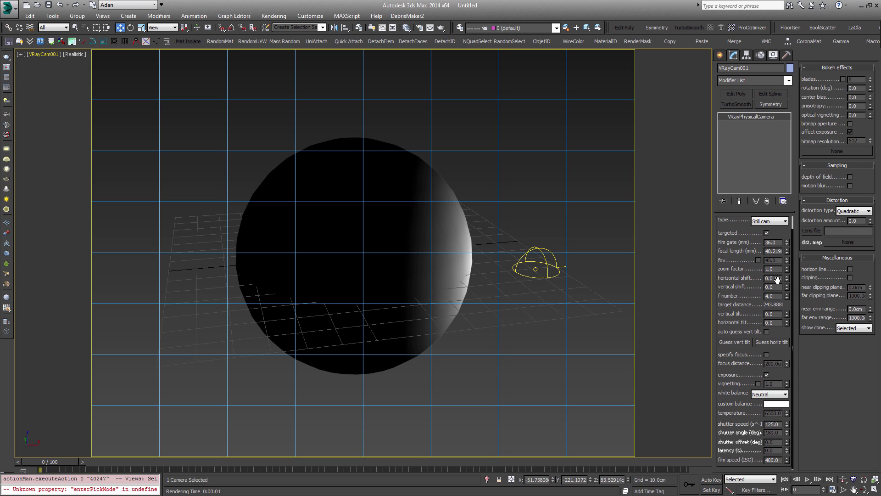
click(779, 423)
click(776, 460)
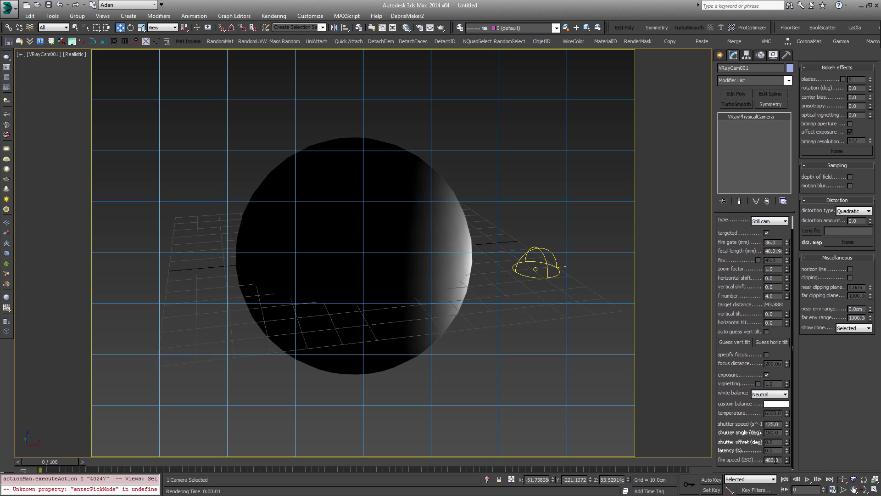
Render the camera view, sample the gray sphere's pixel color in the V-Ray frame buffer, and close the buffer
click(446, 242)
key(shift+q)
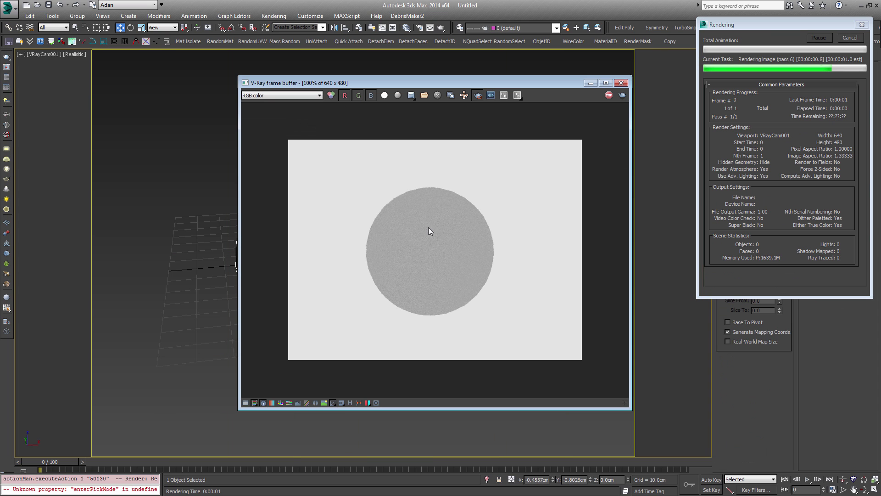
right_click(427, 218)
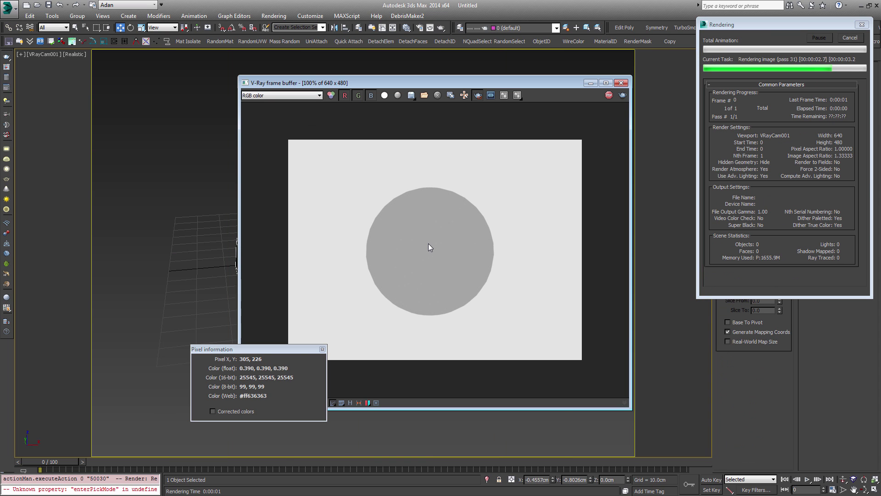
right_click(432, 246)
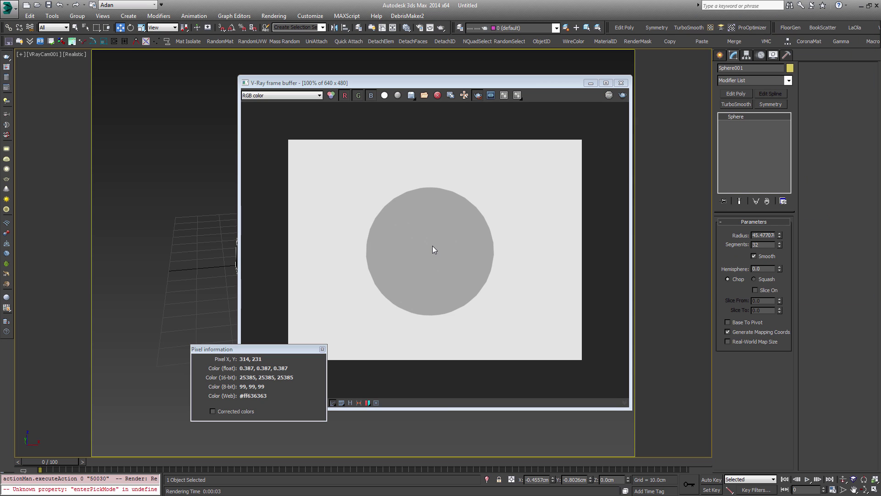
click(621, 84)
Select the dome light beside the sphere and set its intensity multiplier to 2
drag(562, 311, 513, 217)
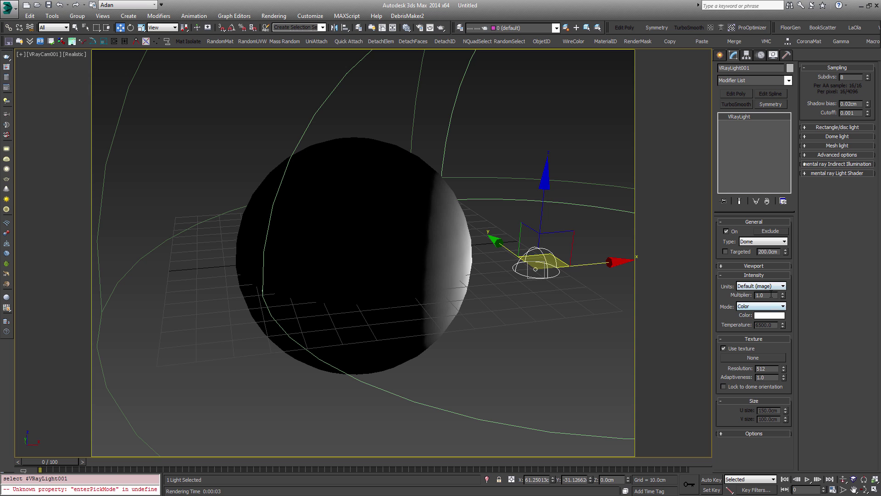
double_click(772, 294)
text(2)
key(Return)
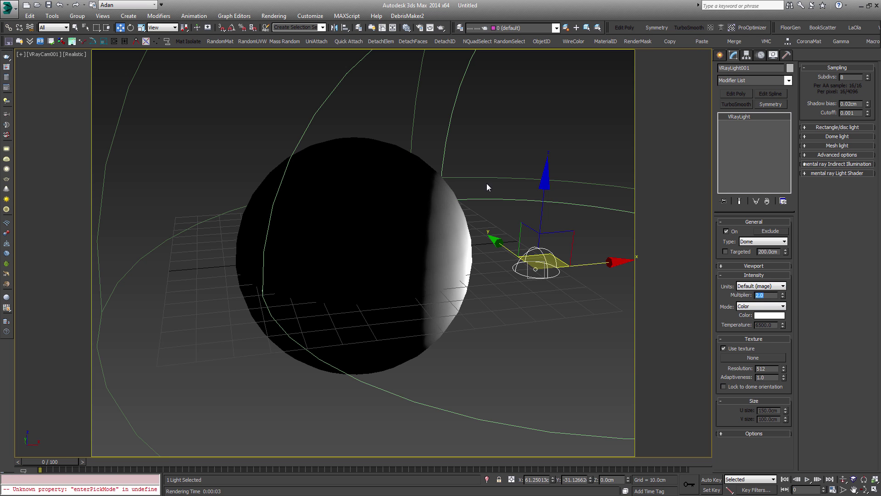
Select the VRayCam001 camera and set its film speed (ISO) to 200
click(42, 55)
click(67, 231)
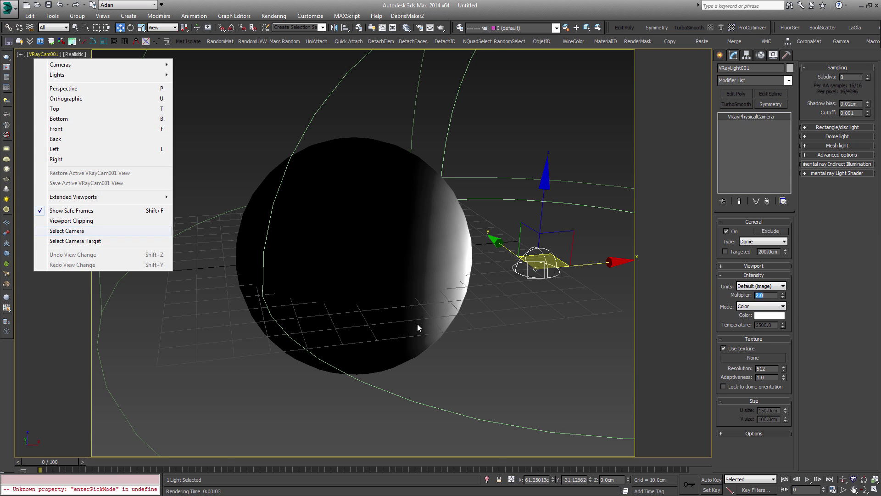
scroll(771, 431, down, 1)
double_click(776, 460)
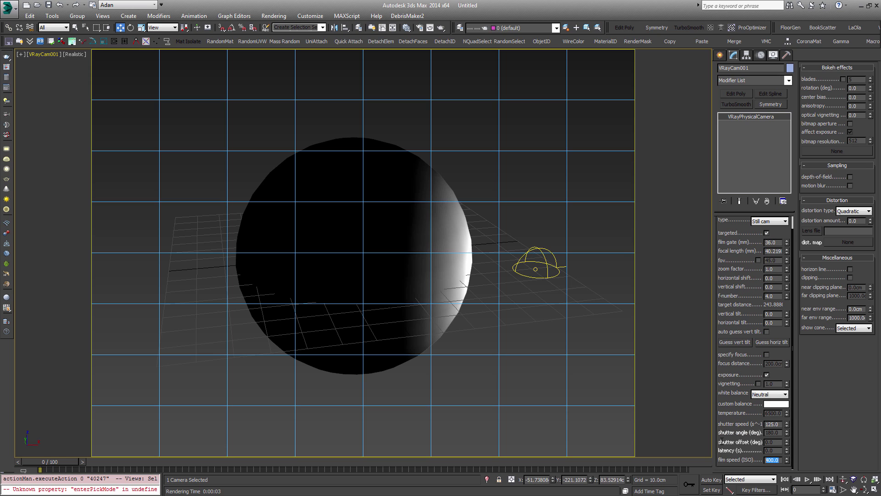
text(200)
key(Return)
Render with ISO 200 and read the pixel information near the sphere's center, closing the frame buffer when done
key(F9)
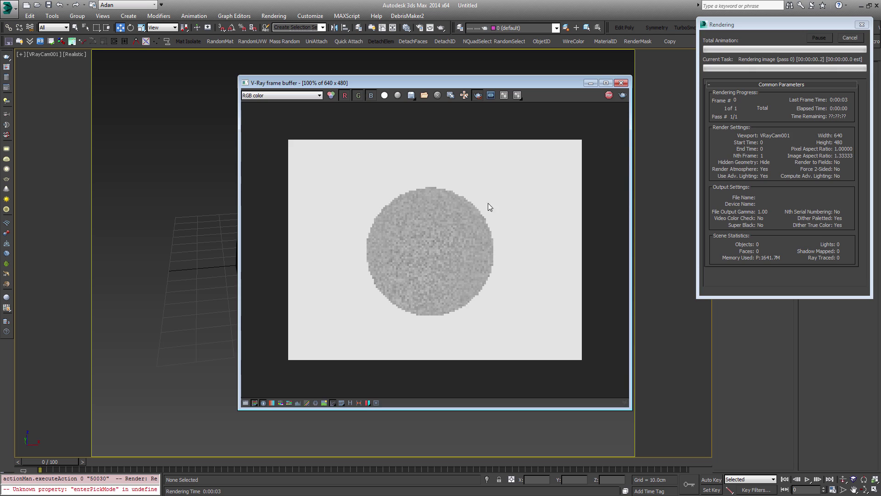
right_click(436, 254)
right_drag(436, 253, 437, 254)
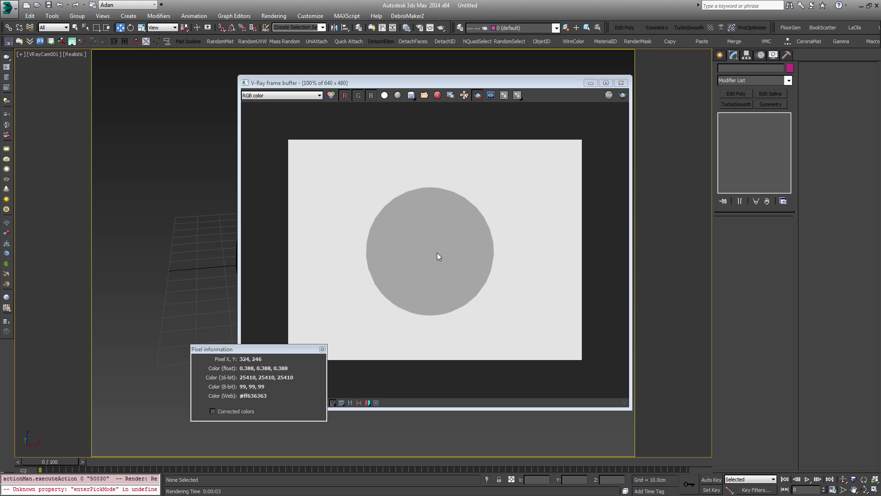
click(621, 83)
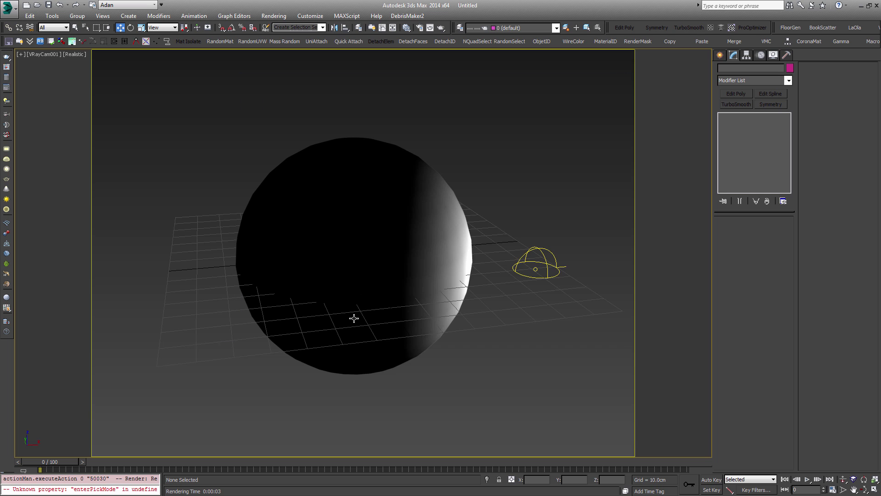
Check the camera's exposure parameters, and set the dome light's intensity multiplier to 4
click(54, 54)
click(99, 231)
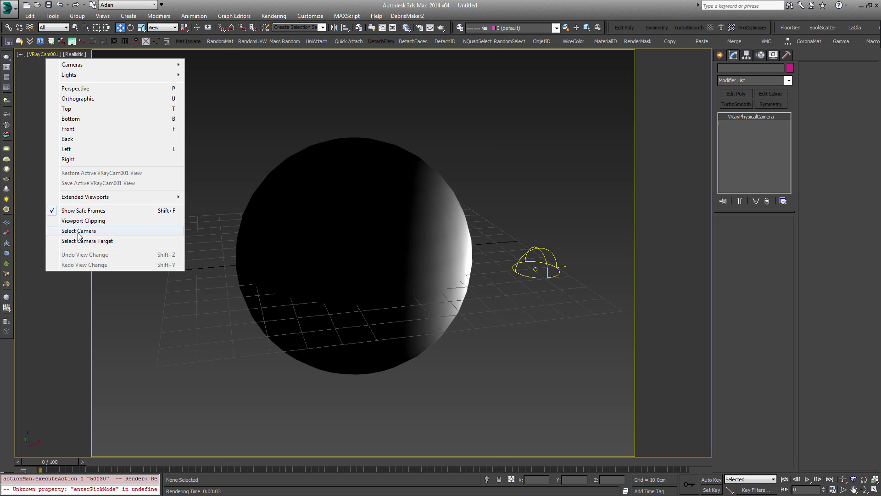
scroll(755, 374, down, 1)
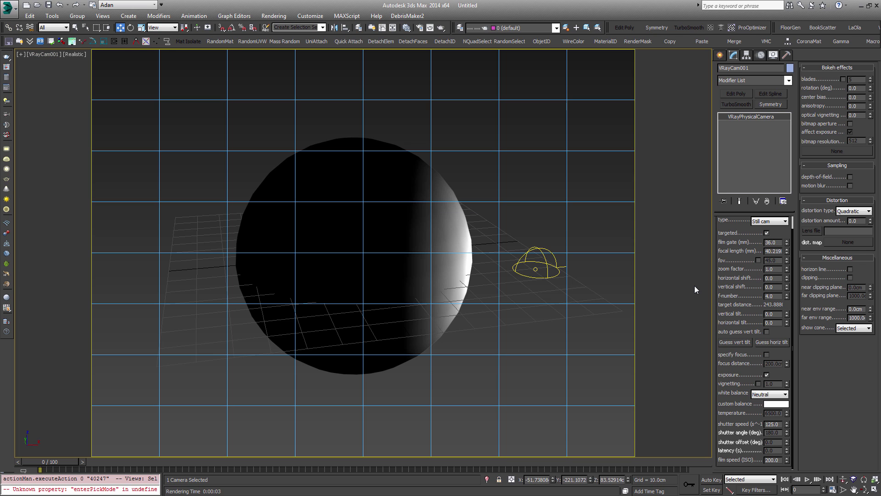
drag(587, 311, 510, 208)
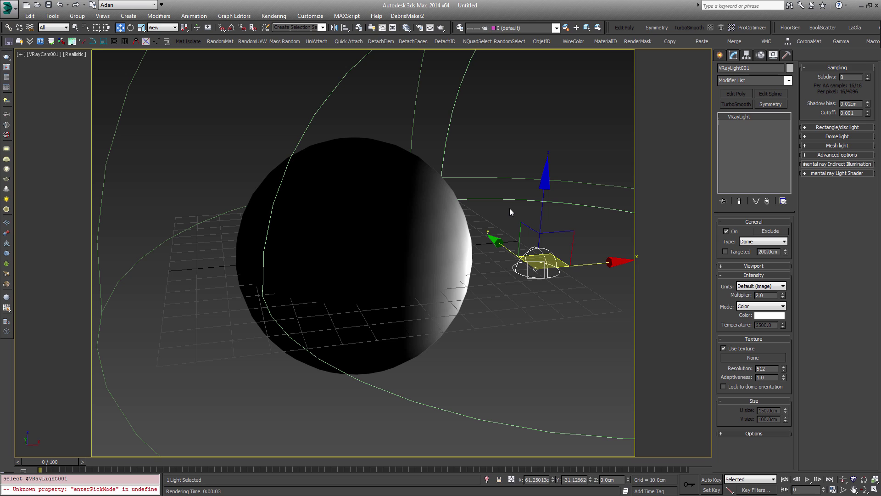
double_click(762, 295)
text(4)
key(Return)
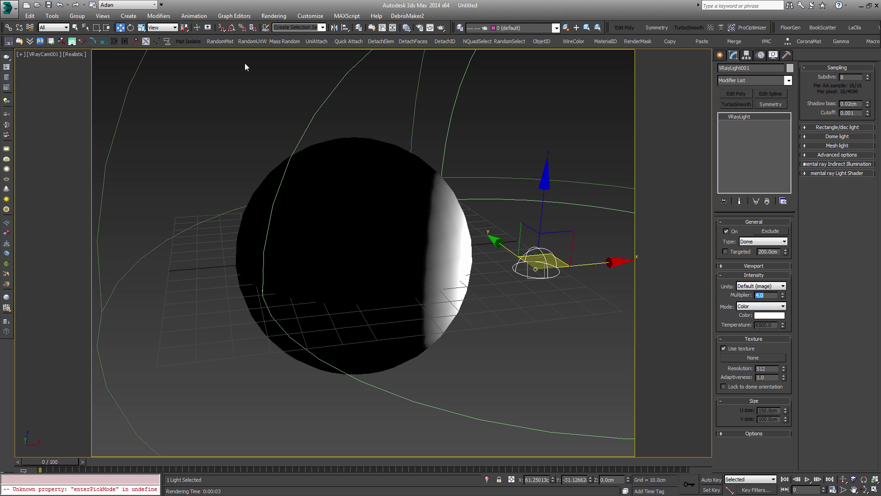
Revisit the camera's exposure parameters, and render the view to sample the sphere's color with the light multiplier at 4
click(25, 67)
click(37, 54)
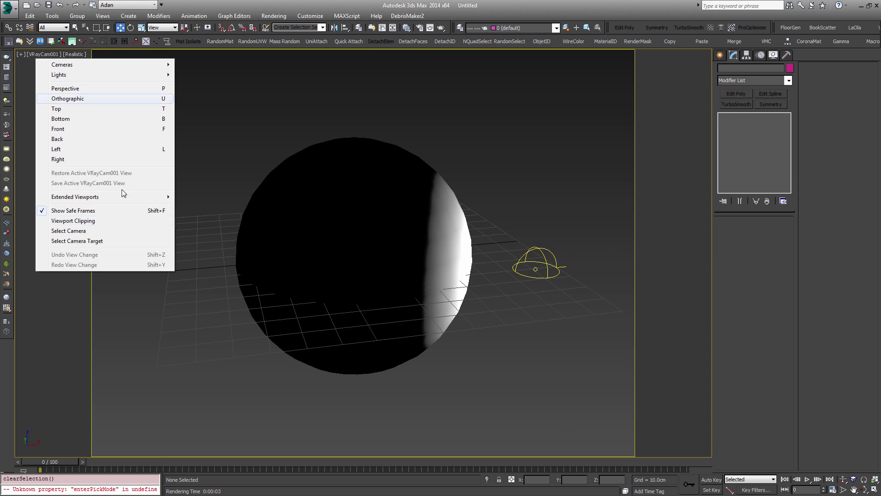
click(68, 230)
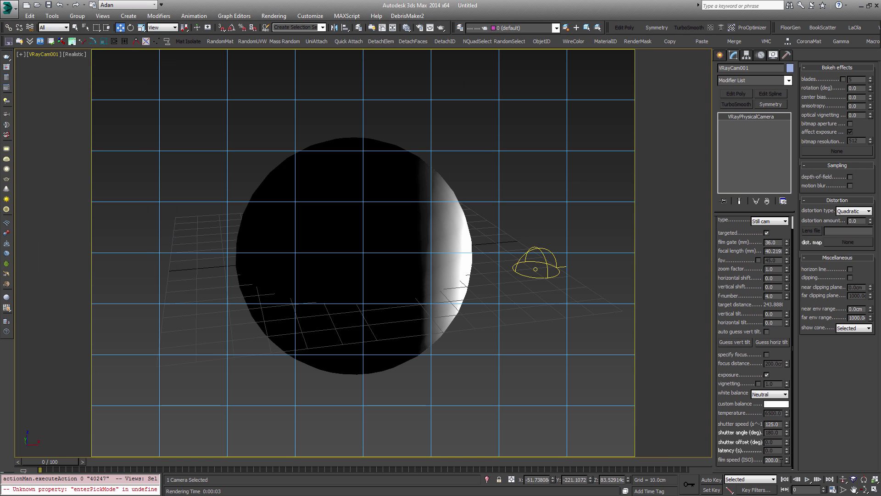
click(533, 379)
key(shift+q)
mouse_move(417, 239)
right_down()
mouse_move(436, 252)
mouse_move(421, 254)
right_up()
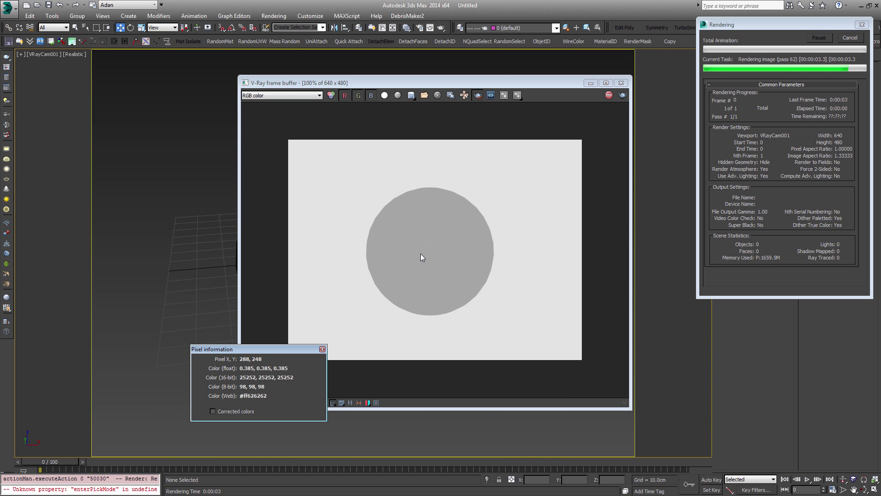
click(621, 83)
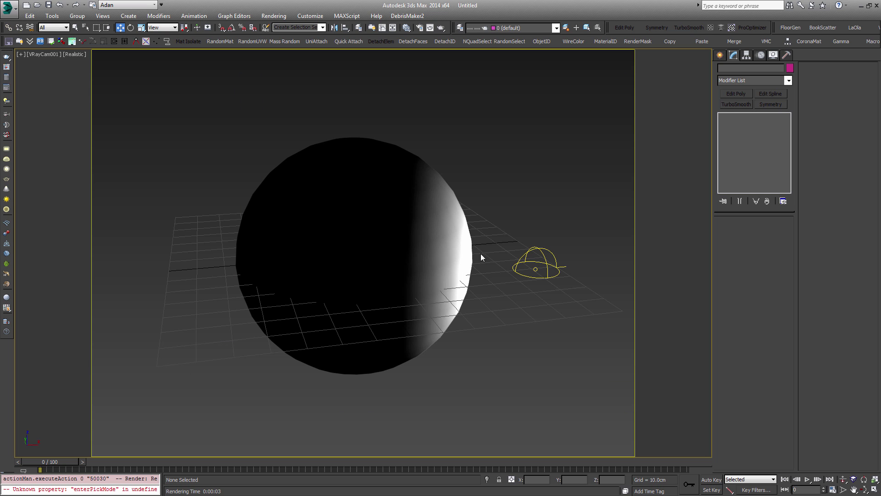
Alternate between the dome light and the camera to compare the light's intensity settings with the camera's exposure settings
drag(515, 216, 587, 317)
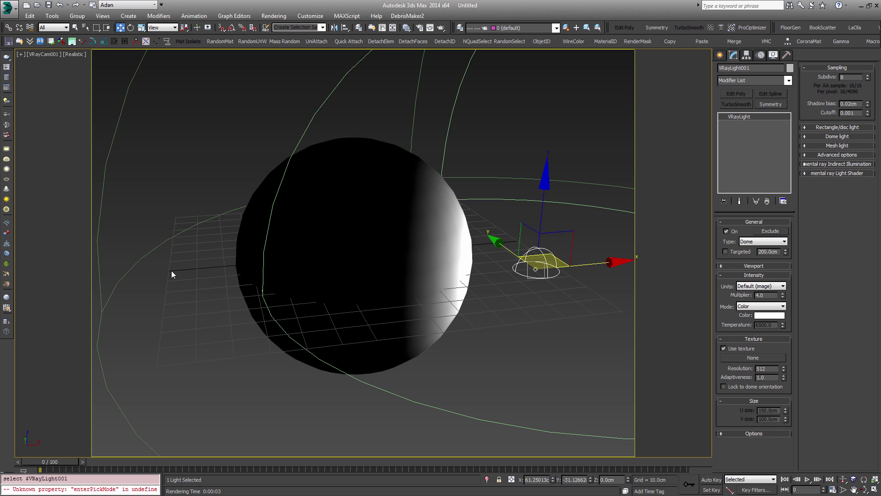
drag(610, 319, 517, 203)
click(40, 54)
click(89, 233)
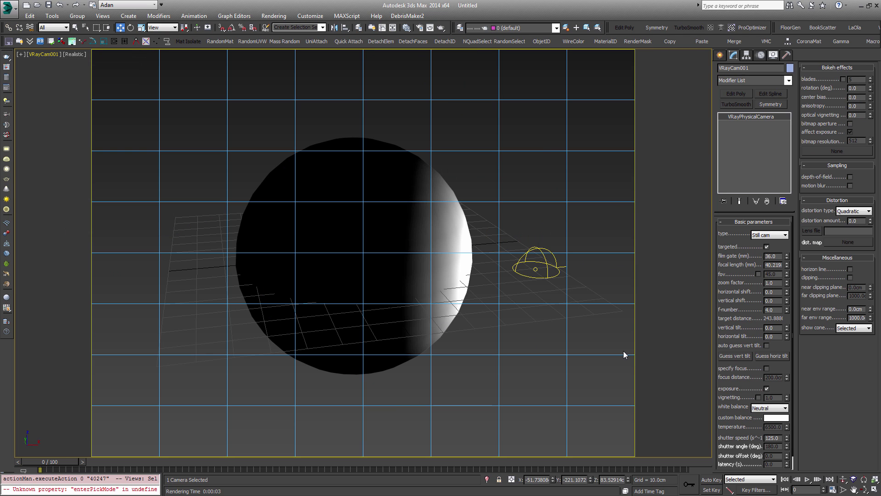
click(598, 353)
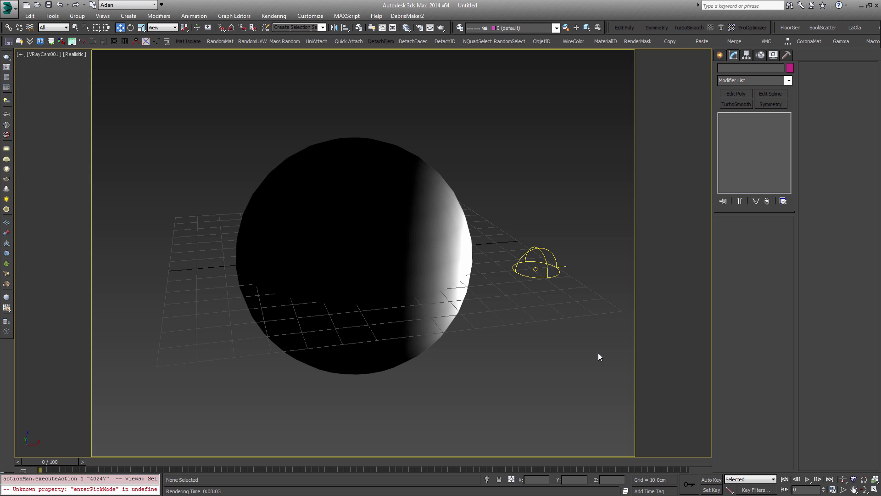
drag(579, 335, 512, 222)
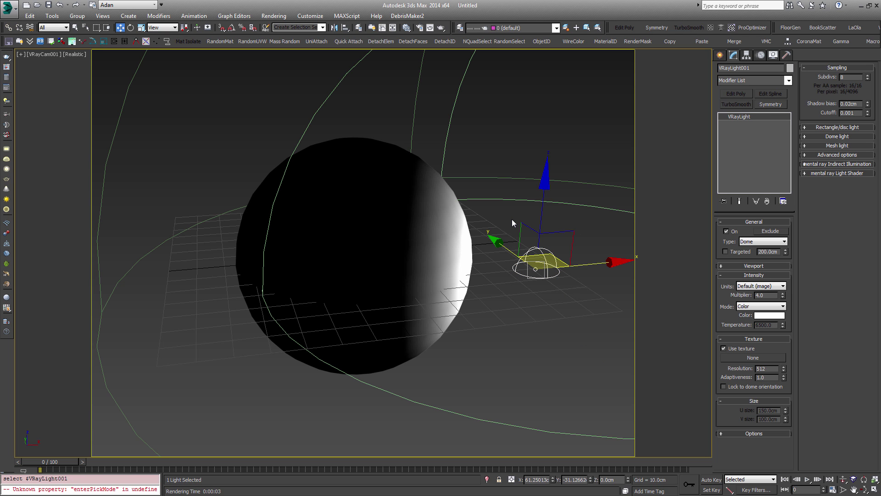
drag(589, 327, 515, 237)
click(403, 263)
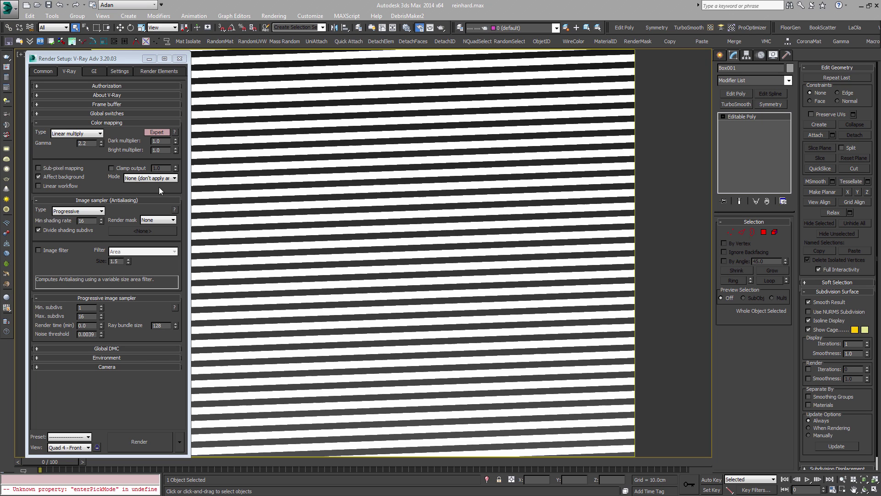
Review the available V-Ray color mapping types and gamma modes, keeping the type at Linear multiply
click(84, 134)
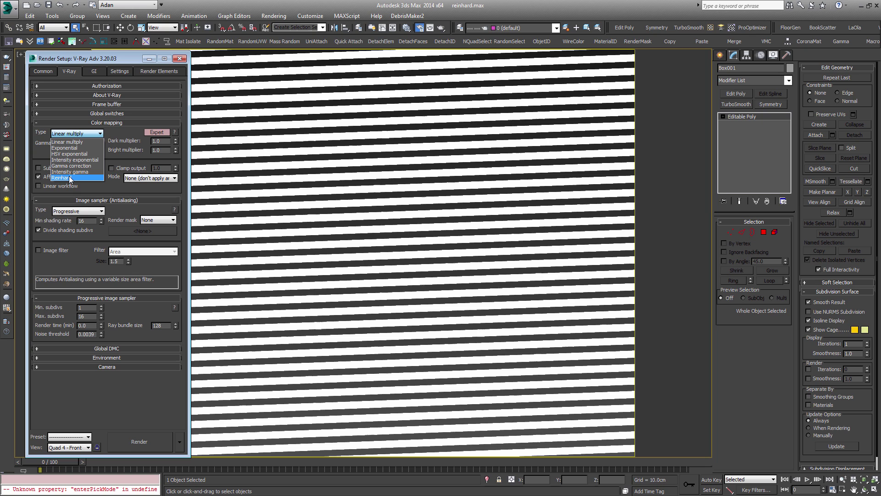
click(159, 180)
click(159, 179)
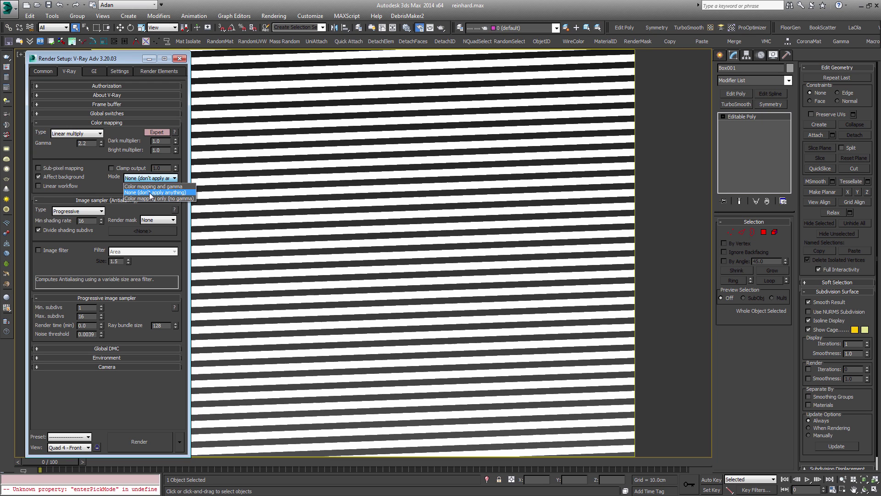
click(90, 158)
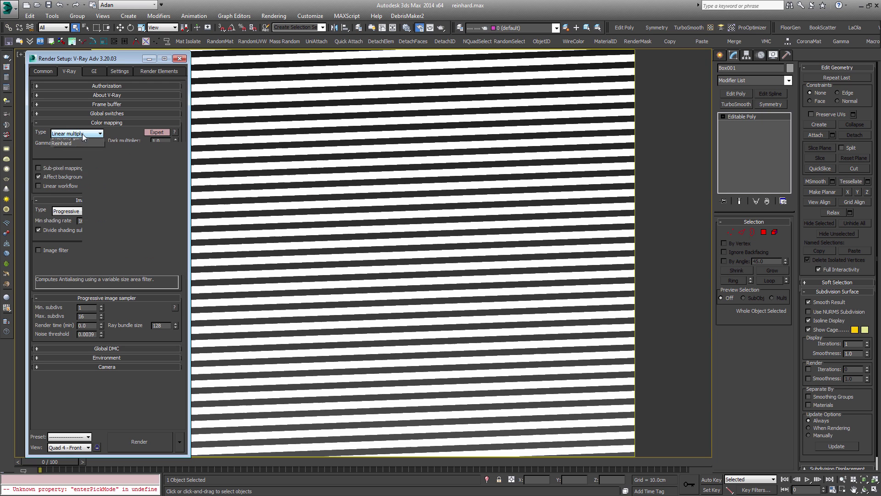
click(84, 135)
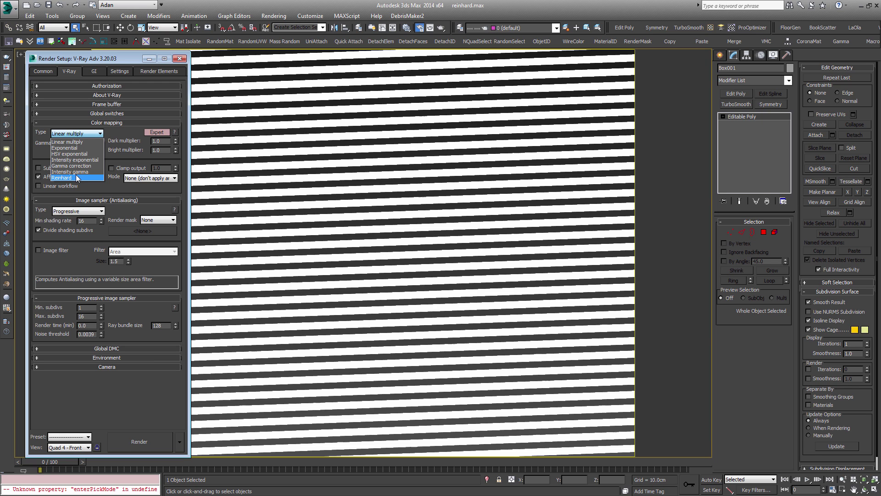
click(78, 142)
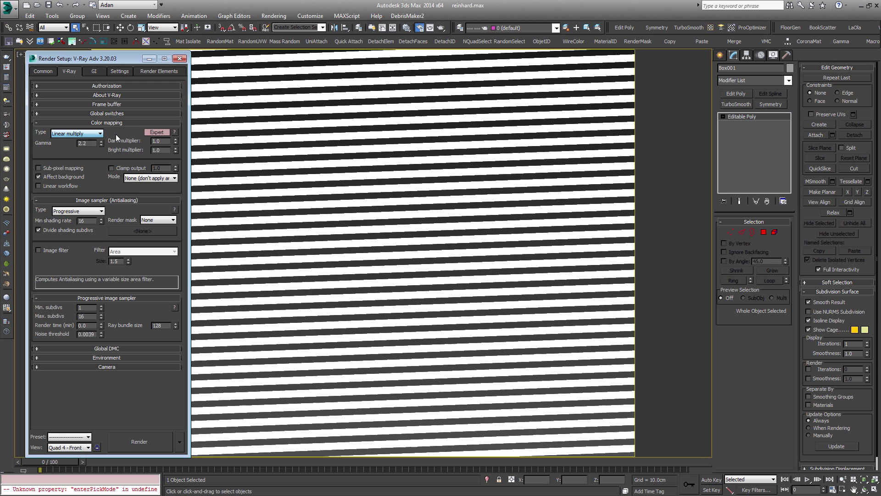
Try the Reinhard color mapping type with the mode Color mapping only (no gamma), and return the mode to None (don't apply anything)
click(77, 135)
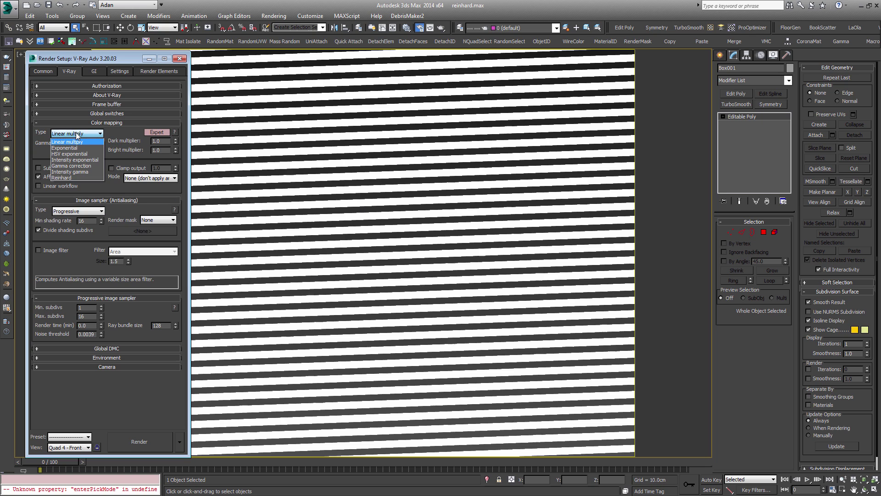
click(67, 178)
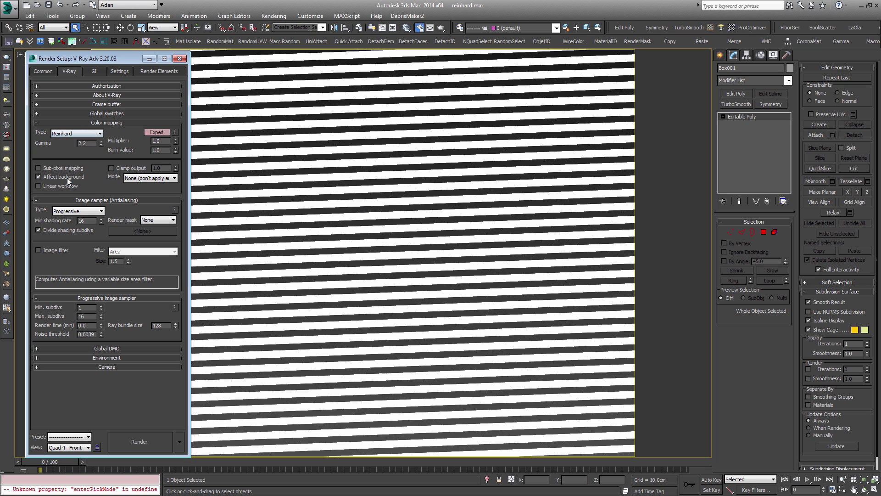
click(145, 179)
click(139, 198)
click(145, 179)
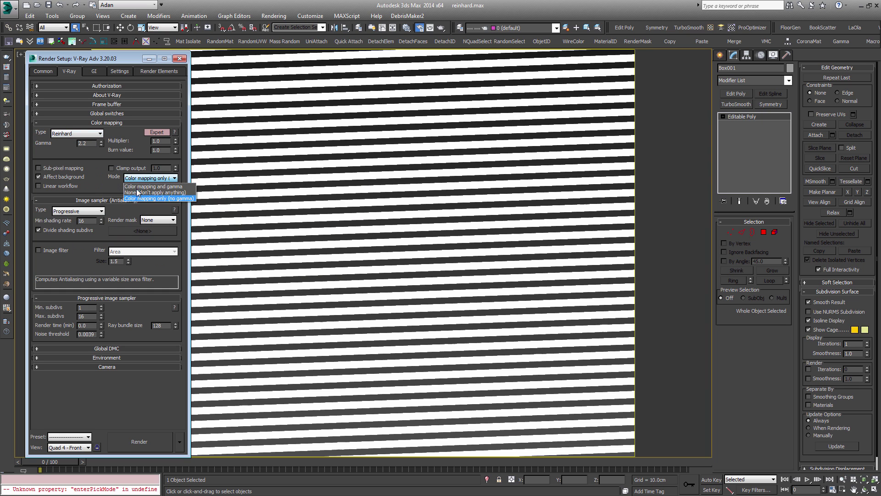
click(137, 192)
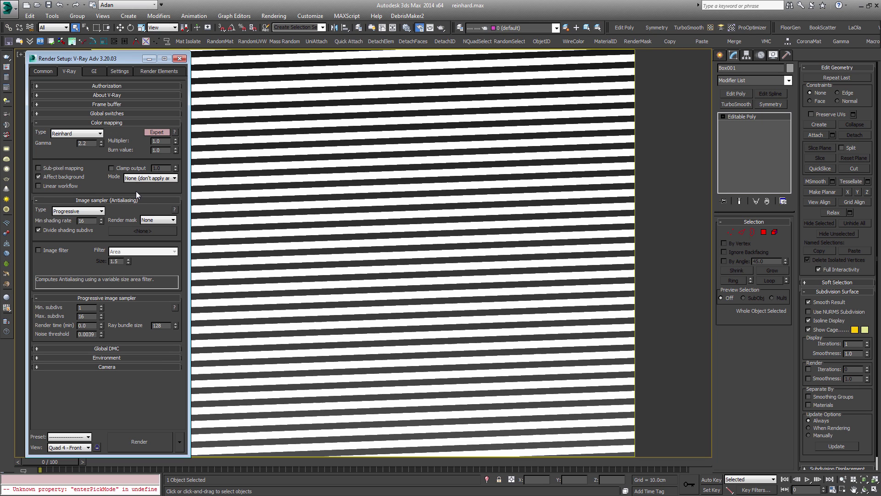
Try a Reinhard burn value of 0, and review the color mapping type, gamma and burn value settings
double_click(160, 150)
text(0)
key(Return)
click(70, 133)
click(120, 135)
double_click(87, 143)
click(156, 150)
Render the stripes with Linear multiply color mapping and the Adaptive image sampler
click(80, 133)
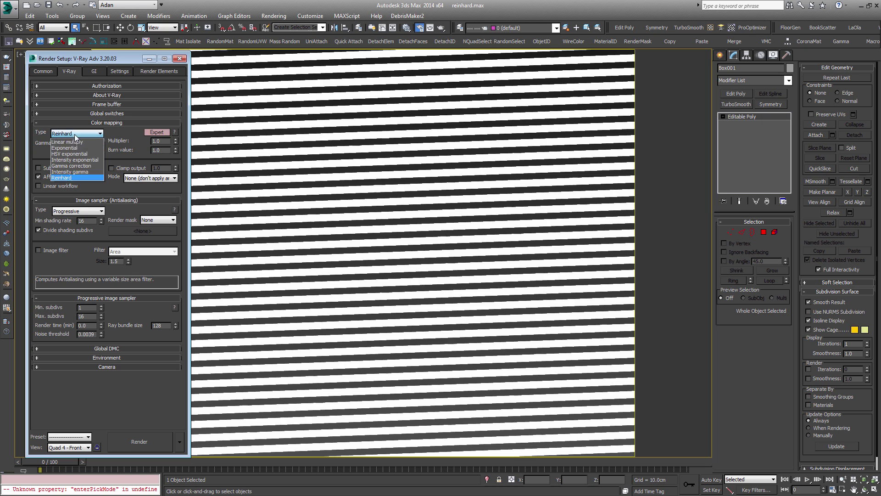
click(73, 137)
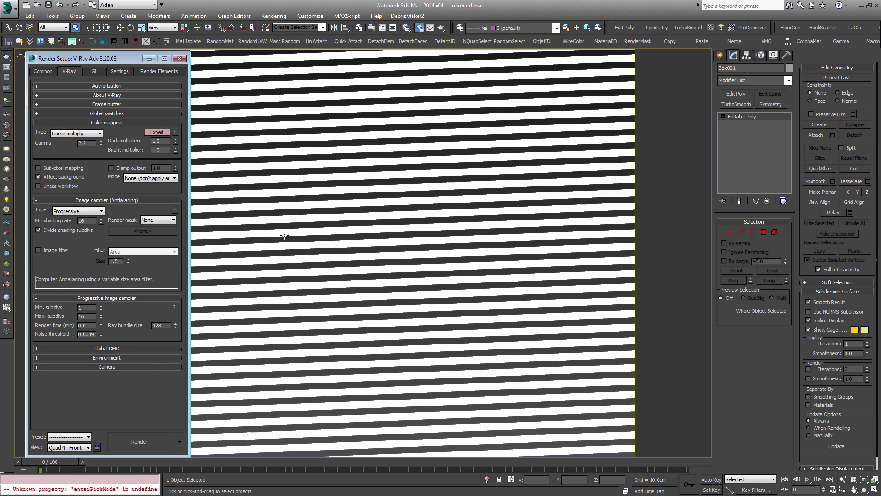
click(71, 210)
click(63, 225)
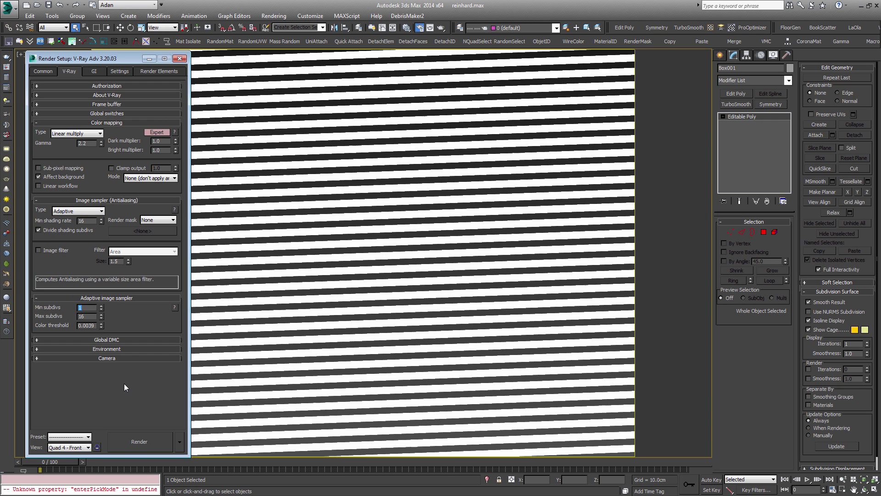
click(138, 441)
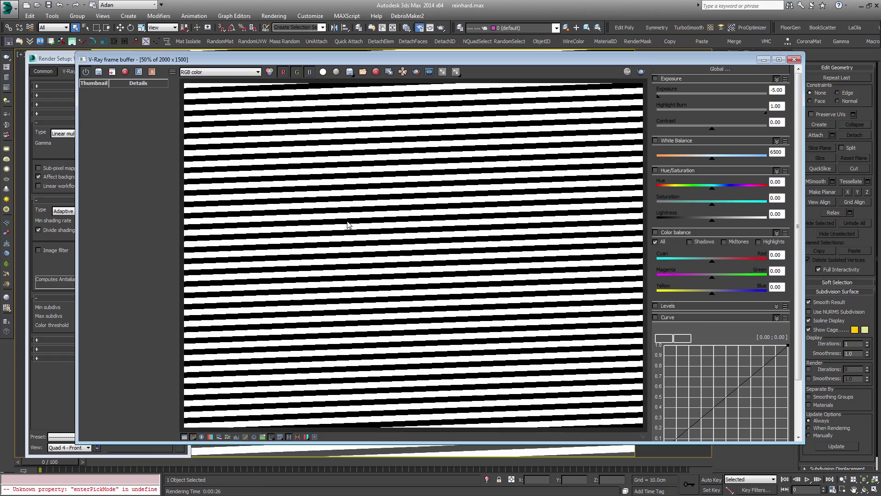
Inspect the VRaySampleRate element up close along the edges of the rendered stripes
click(220, 71)
click(207, 94)
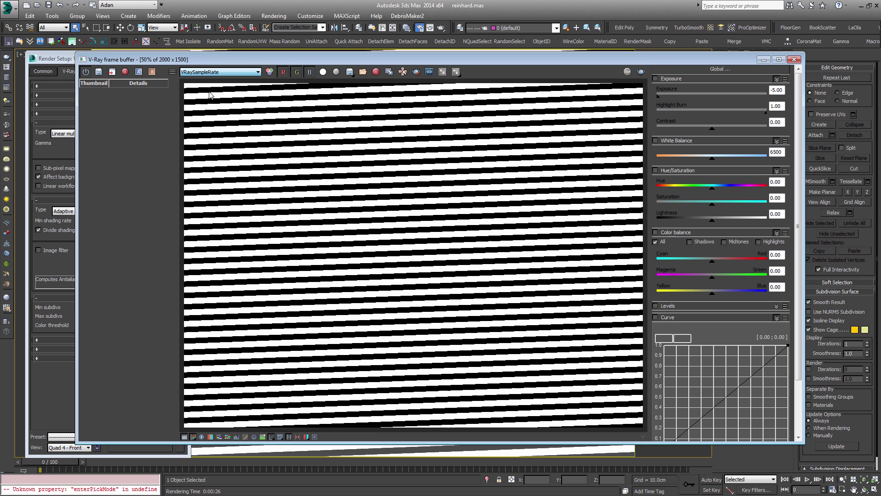
scroll(328, 205, up, 4)
scroll(323, 217, down, 1)
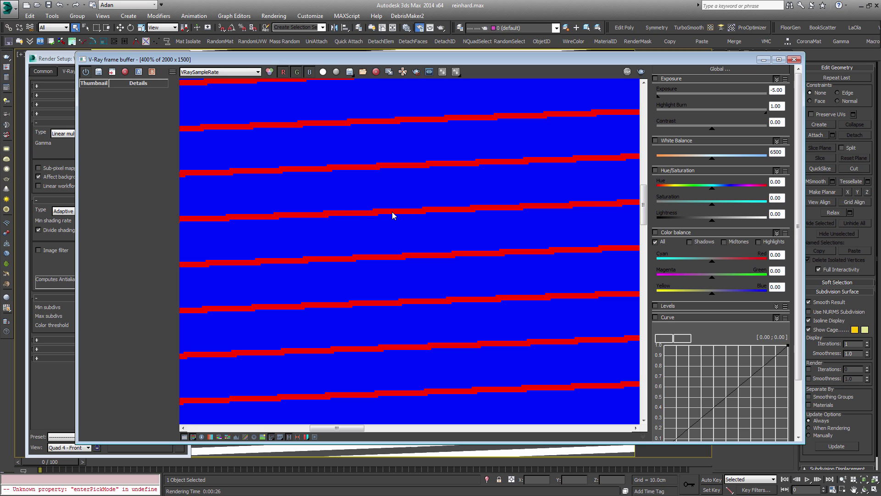
Save the Linear multiply render to the frame buffer history
click(98, 73)
click(144, 106)
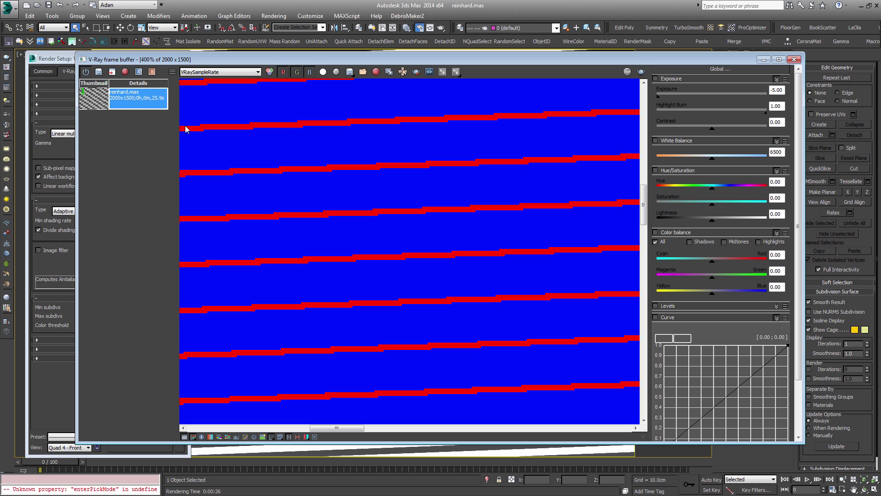
double_click(256, 185)
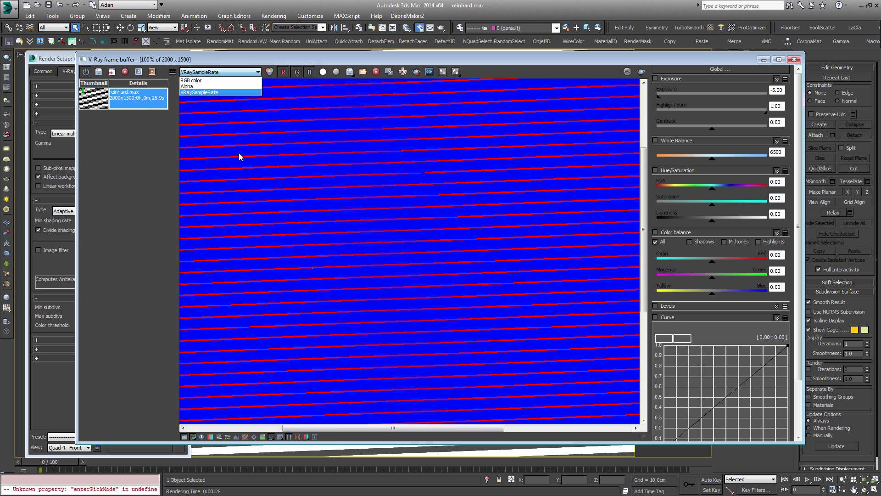
Set the color mapping type to Reinhard with a burn value of 0.0
click(67, 155)
click(85, 133)
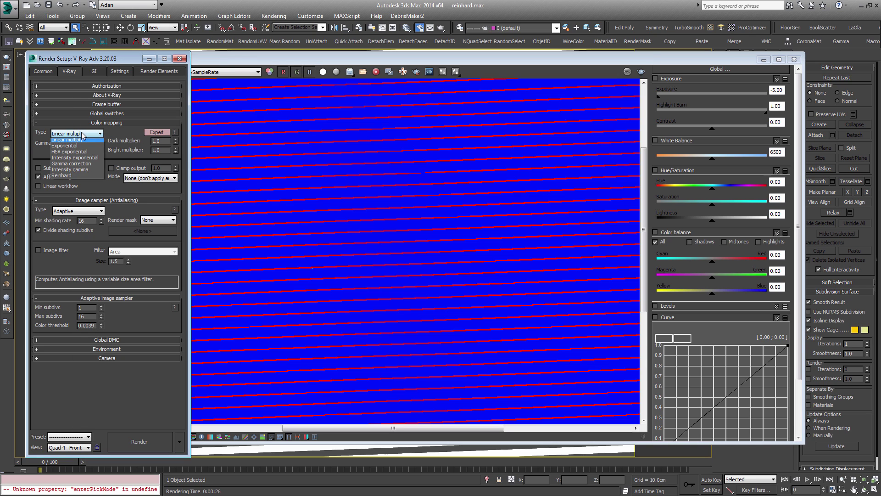
click(60, 178)
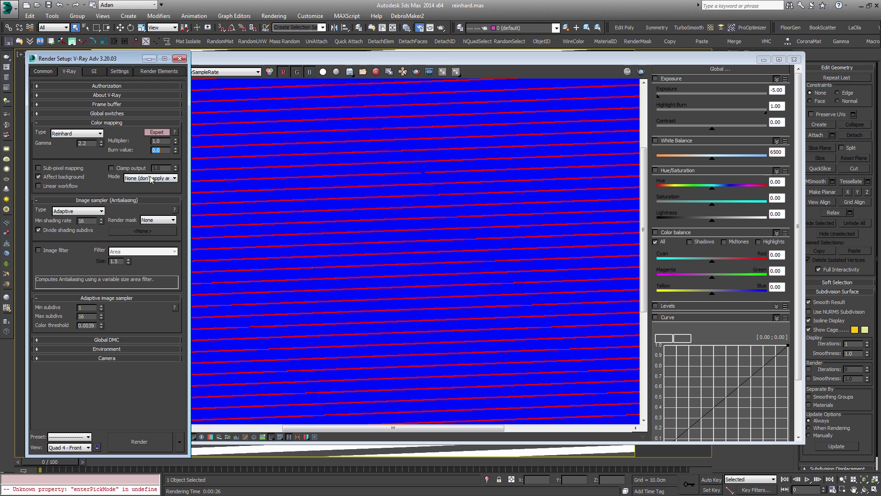
mouse_move(132, 183)
Display the RGB color channel of the Linear multiply render and sample the pixel values on a white stripe
click(217, 72)
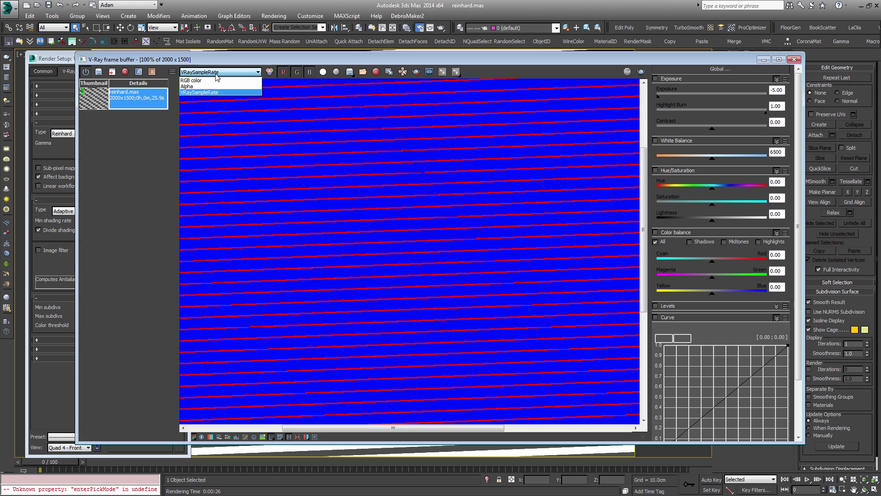
click(218, 77)
right_click(356, 176)
right_drag(356, 176, 366, 172)
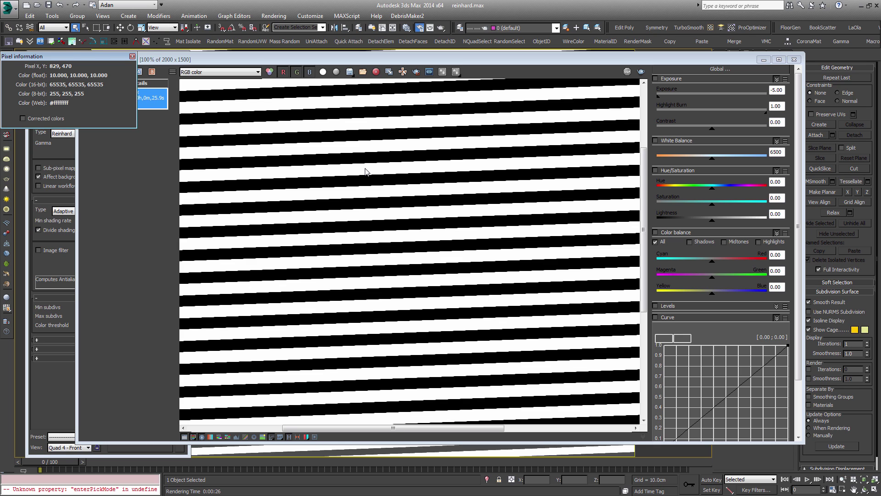
right_drag(365, 172, 366, 172)
Render the stripes with Reinhard color mapping and save the result to the frame buffer history
click(47, 394)
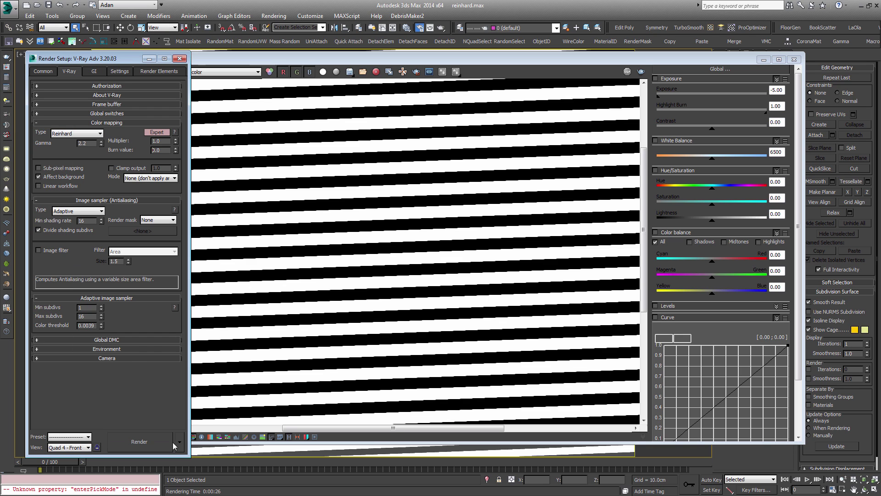
click(139, 442)
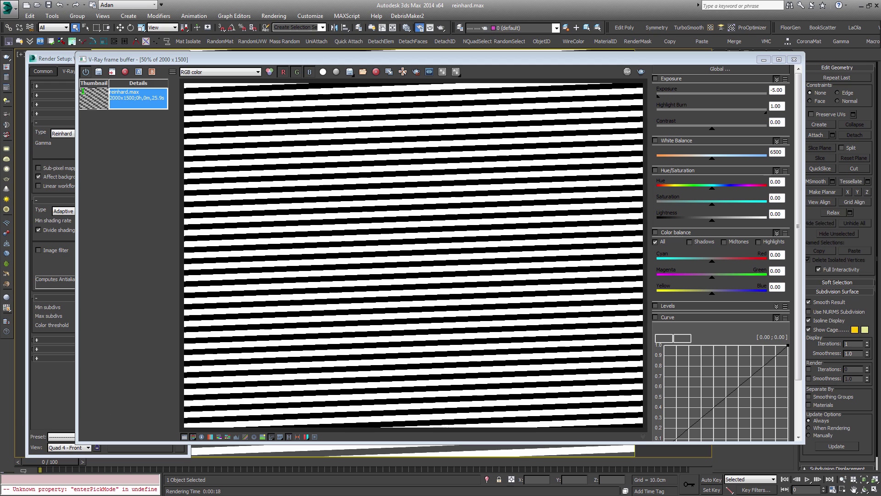
click(97, 73)
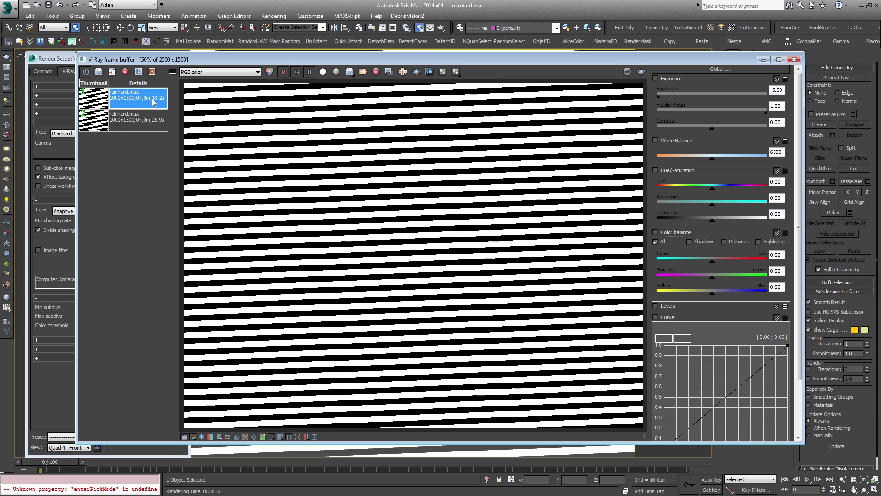
Set up an A/B comparison with the Linear multiply render as A and the Reinhard render as B
click(155, 120)
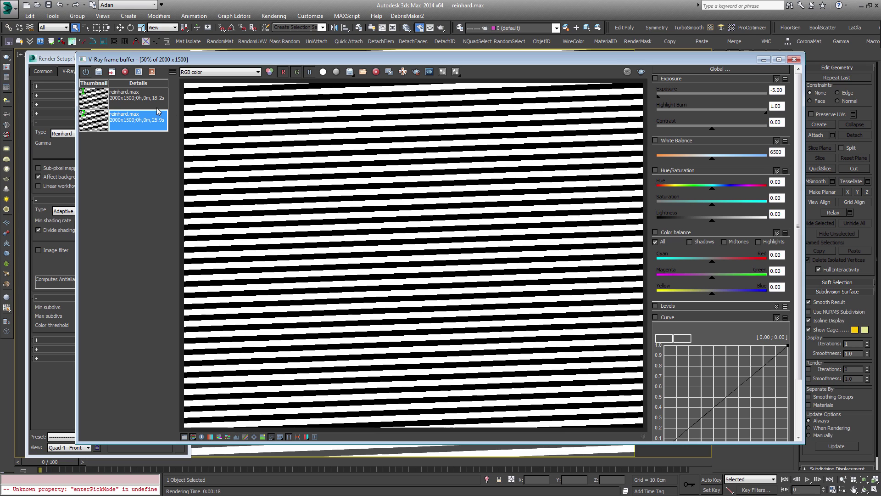
click(139, 72)
click(137, 97)
click(152, 71)
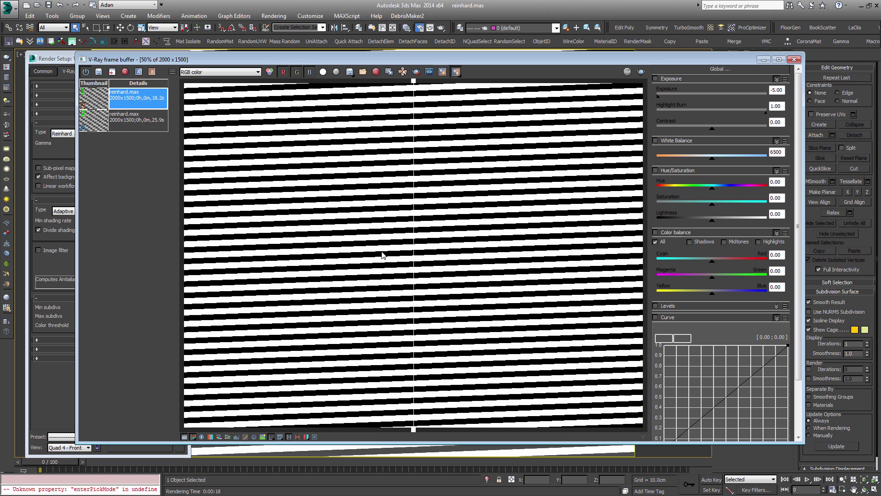
Compare the stripe edges of both renders at 400% zoom around the divider, sampling pixel values on each side
scroll(398, 205, up, 3)
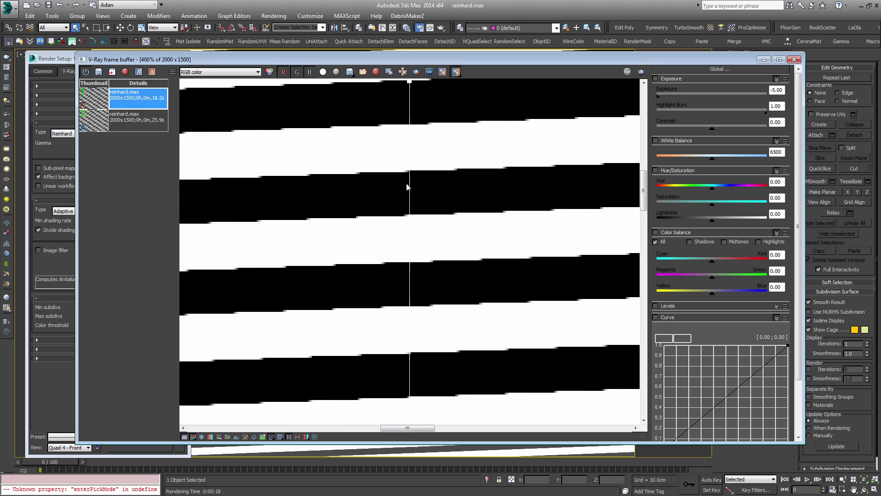
mouse_move(409, 203)
mouse_down()
mouse_move(665, 198)
mouse_move(177, 204)
mouse_move(407, 217)
mouse_up()
right_drag(341, 246, 450, 243)
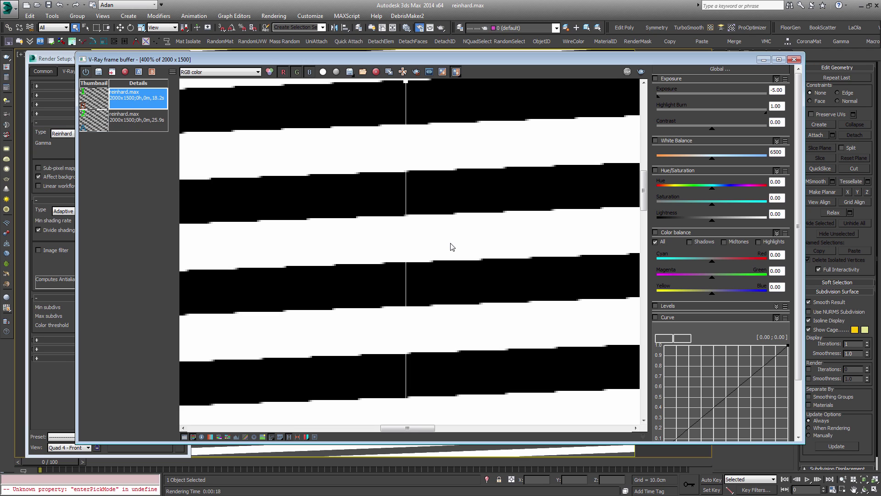
Enable the -5.00 exposure correction and compare the antialiased stripe edges of both renders by moving the divider across them
click(655, 78)
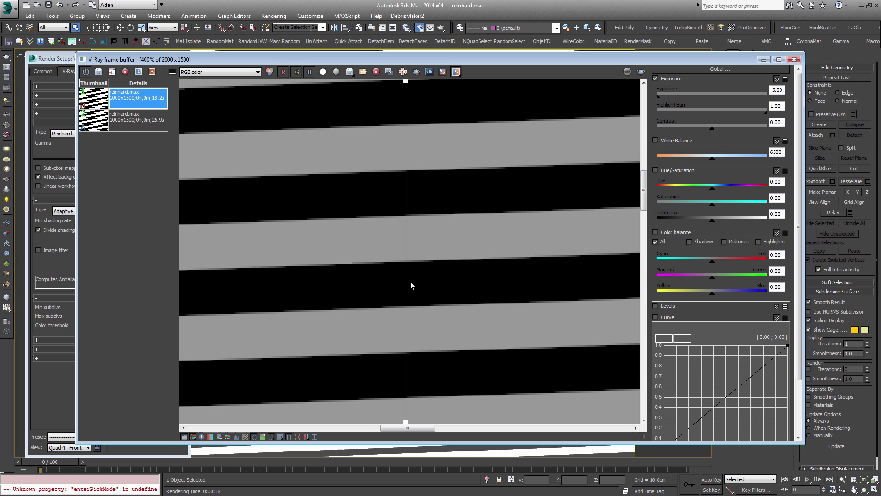
scroll(413, 266, up, 2)
drag(407, 258, 225, 301)
middle_drag(224, 301, 437, 227)
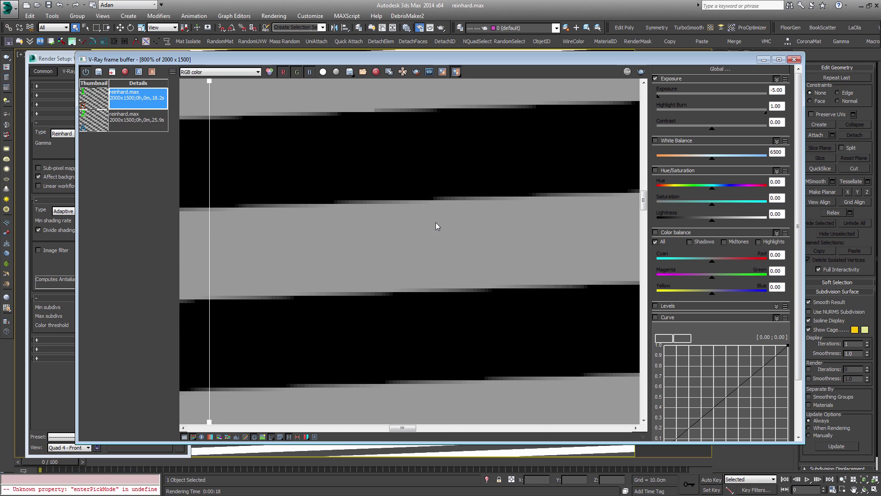
scroll(265, 293, down, 2)
drag(210, 298, 461, 294)
scroll(351, 295, up, 1)
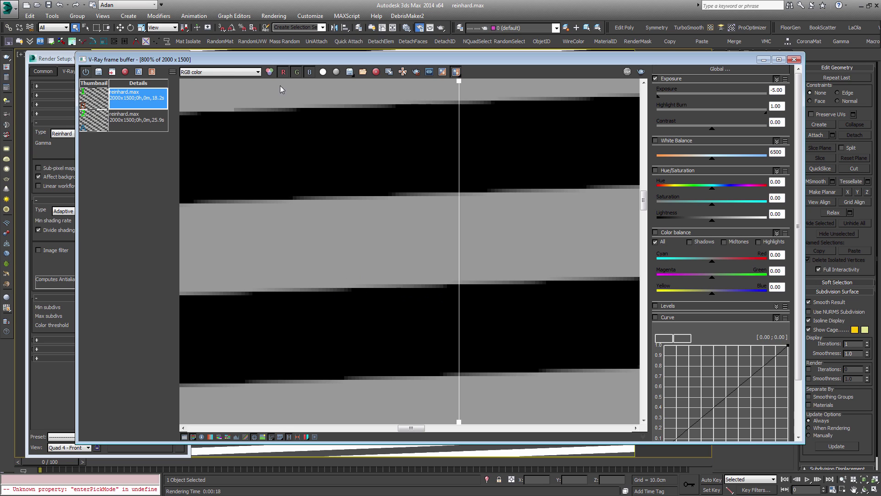
Compare the VRaySampleRate element of both renders with the exposure correction turned off, and close the frame buffer
click(220, 72)
click(216, 92)
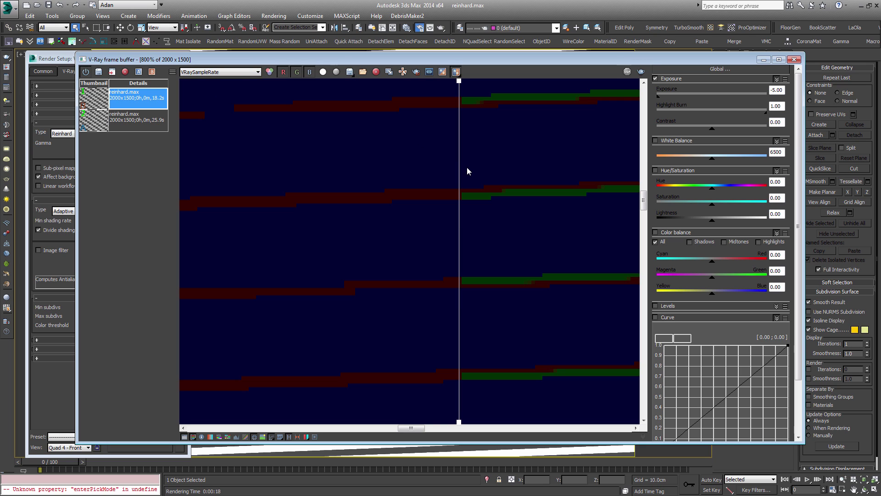
click(655, 78)
scroll(495, 205, down, 1)
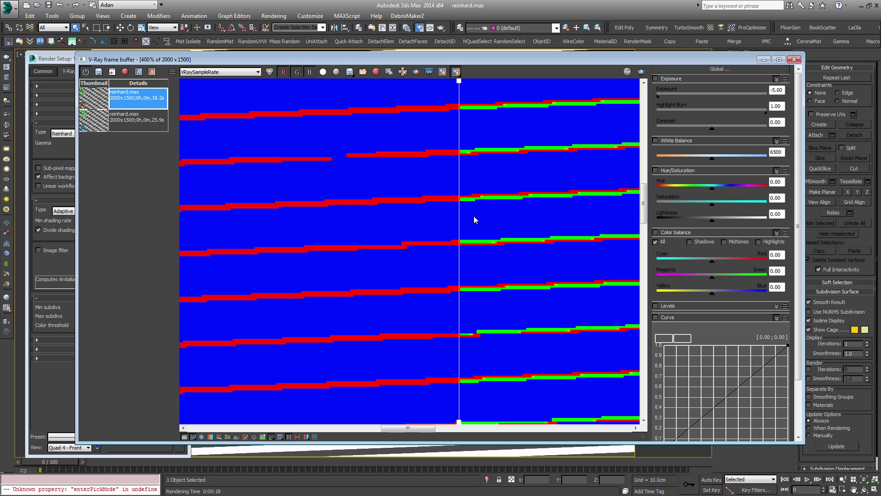
drag(460, 222, 404, 236)
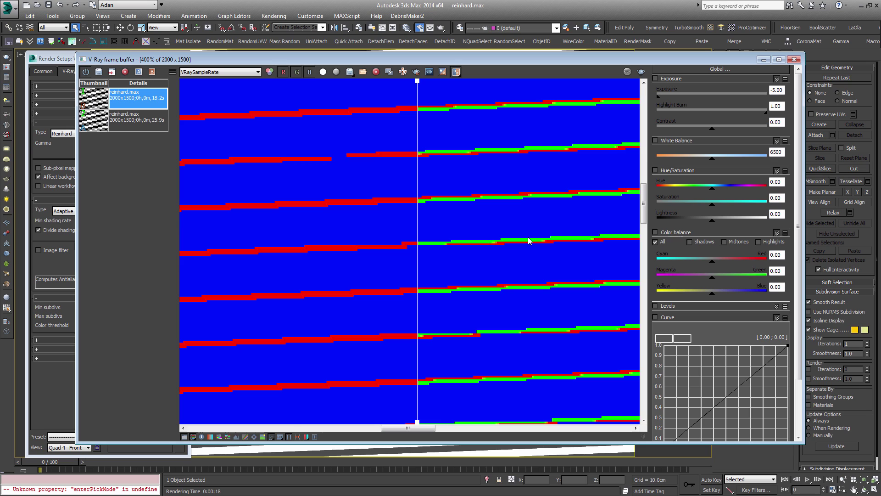
click(794, 60)
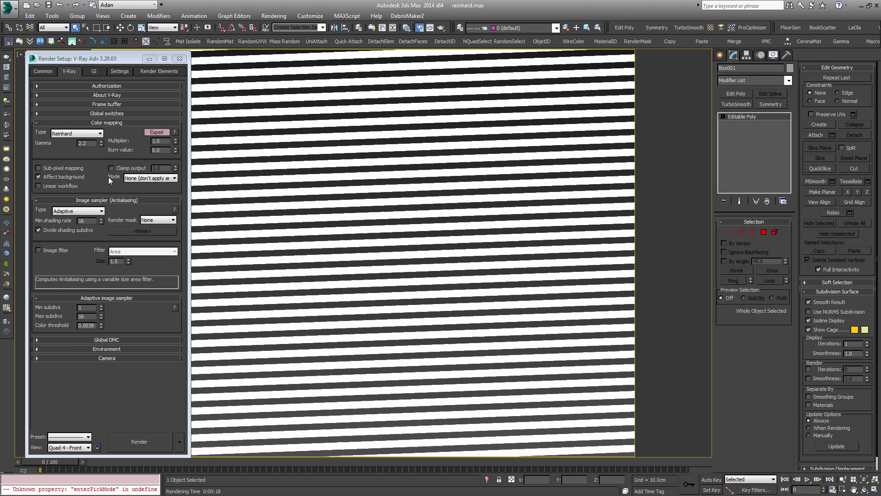
Switch the color mapping type to Linear multiply and back to Reinhard, and open the gamma value for editing
click(85, 134)
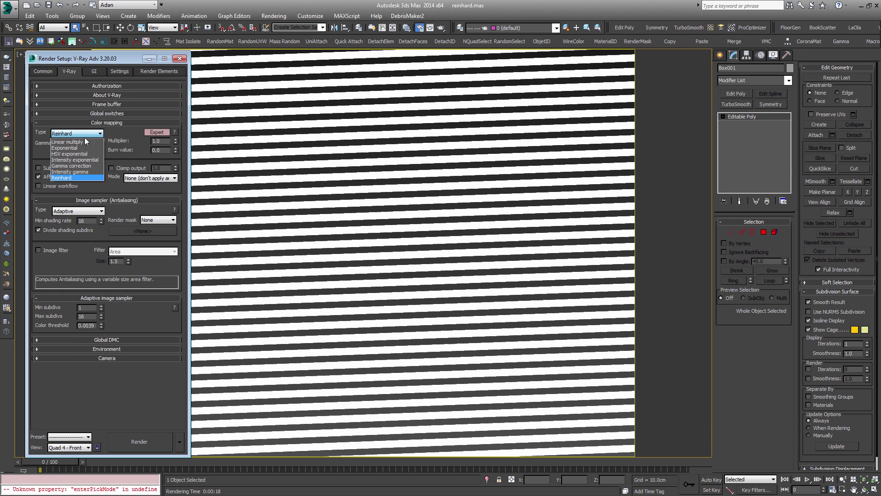
click(85, 142)
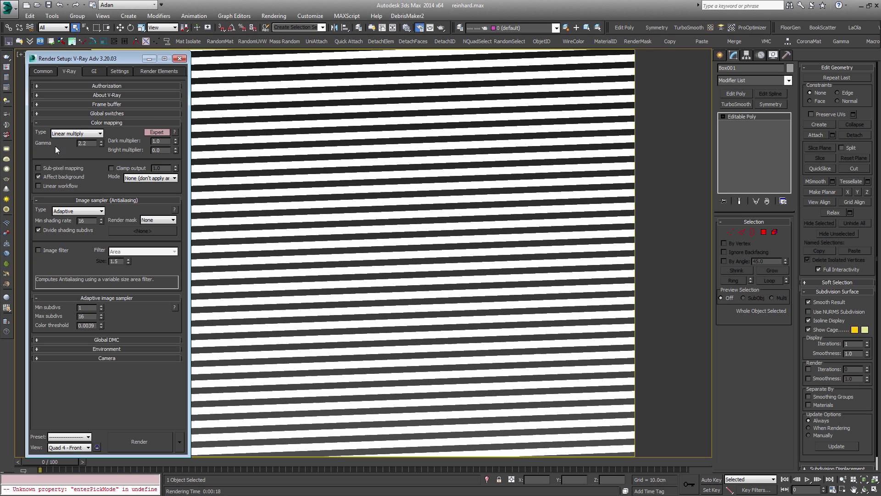
click(94, 133)
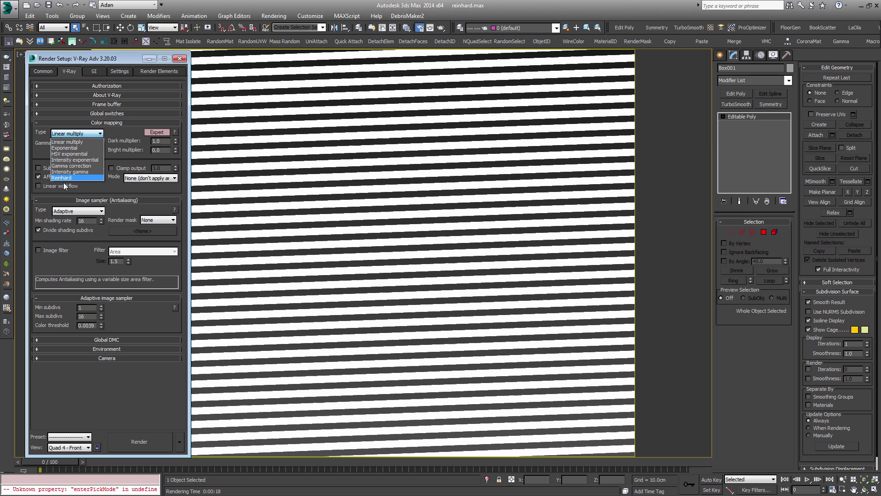
click(64, 178)
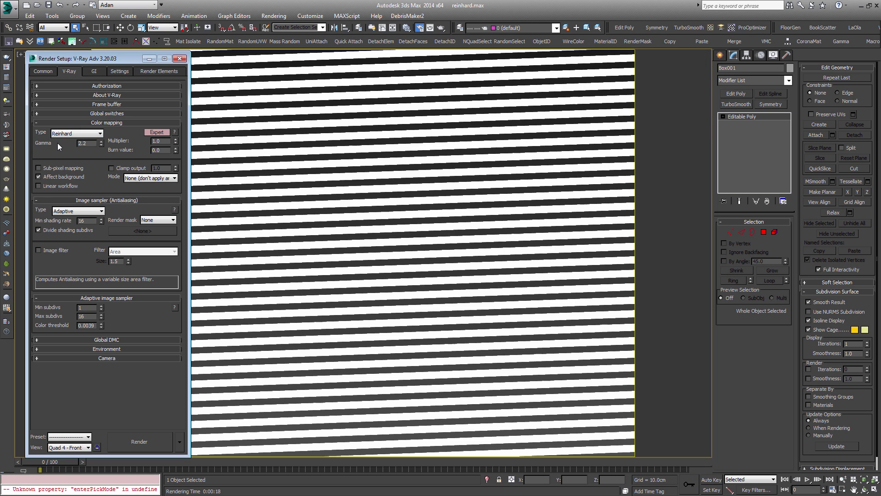
drag(89, 144, 36, 131)
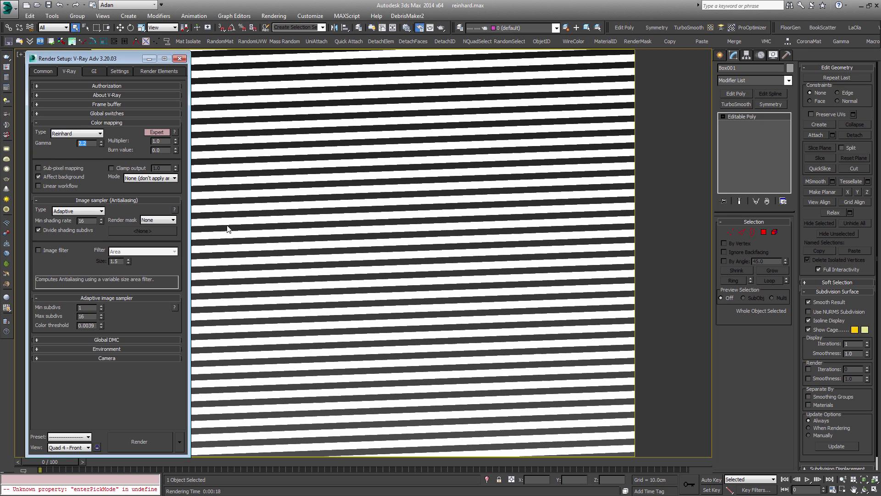